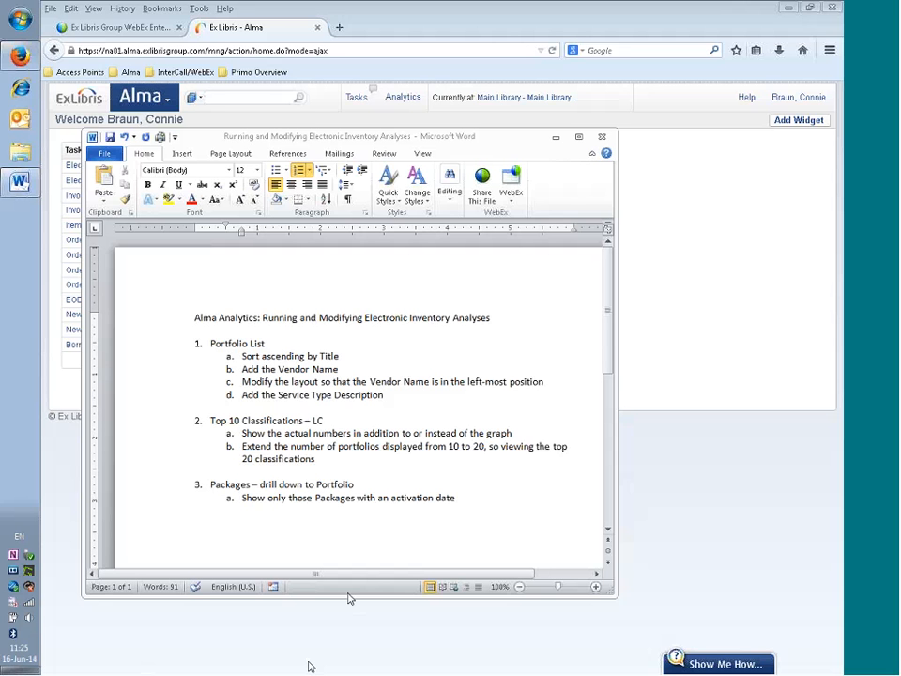
# - Minimise the Word task list document so the Alma home page shows
pyautogui.click(556, 138)
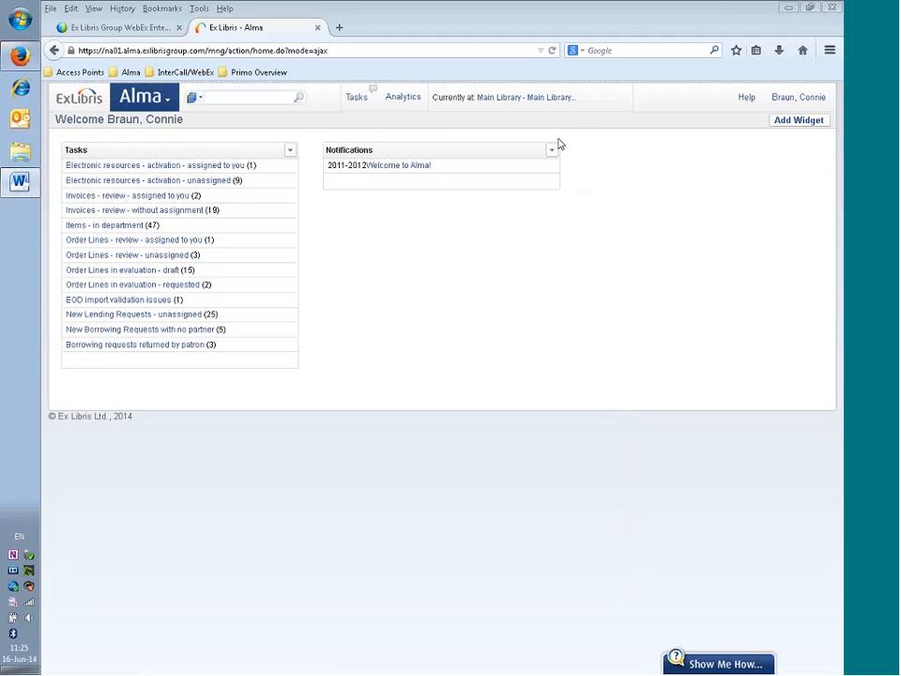
# - Open Portfolio List for editing from Analytics Catalog > Shared Folders > Alma > E-Inventory > Reports
pyautogui.click(143, 97)
pyautogui.click(487, 341)
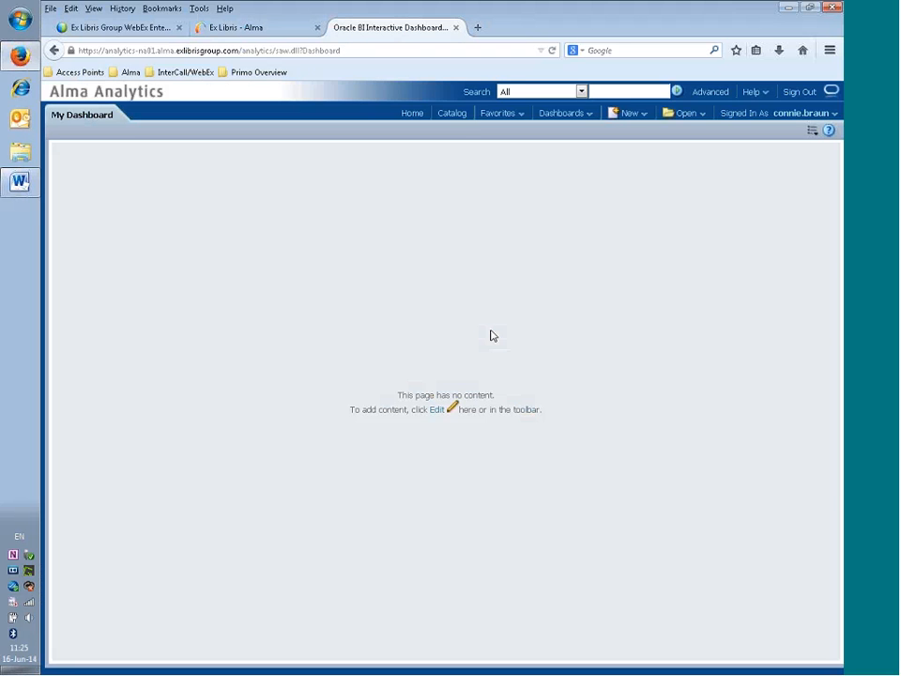
pyautogui.click(455, 113)
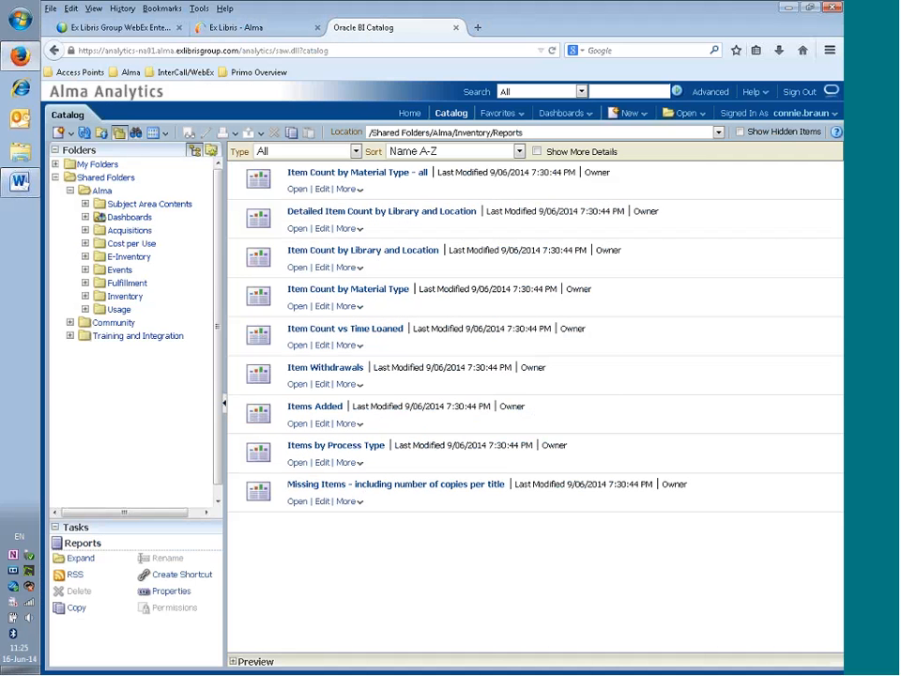
pyautogui.click(84, 256)
pyautogui.click(131, 284)
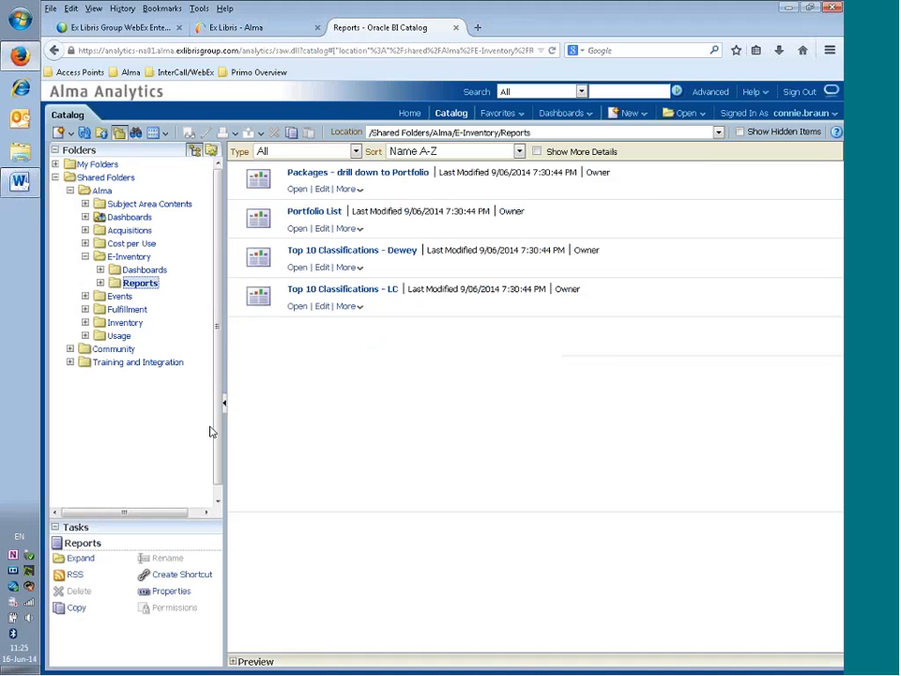
pyautogui.click(320, 230)
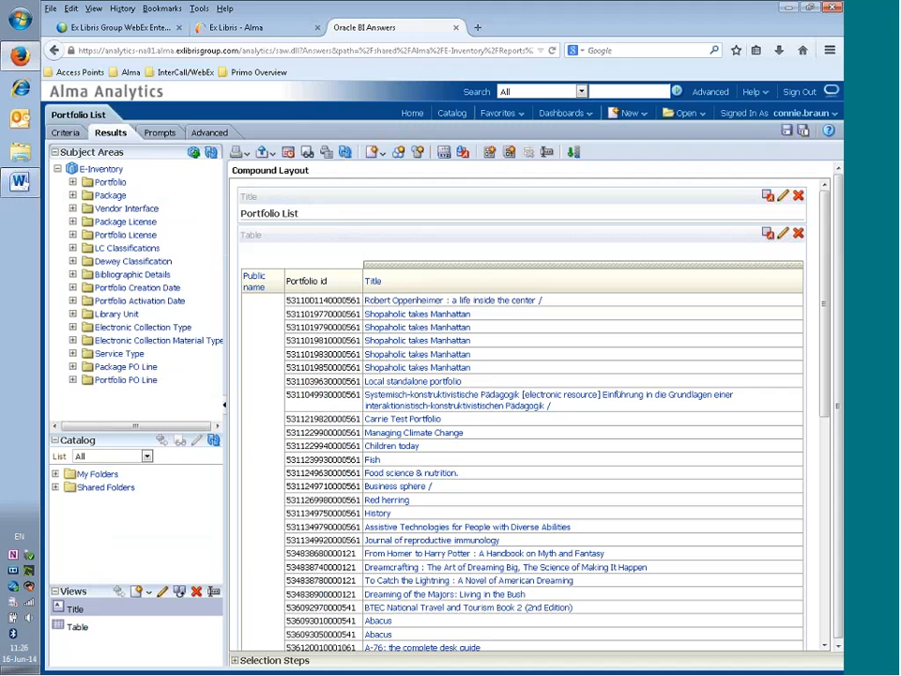
# - Show Portfolio List's criteria with its prompted Public name filter and begin a Save As copy
pyautogui.click(67, 136)
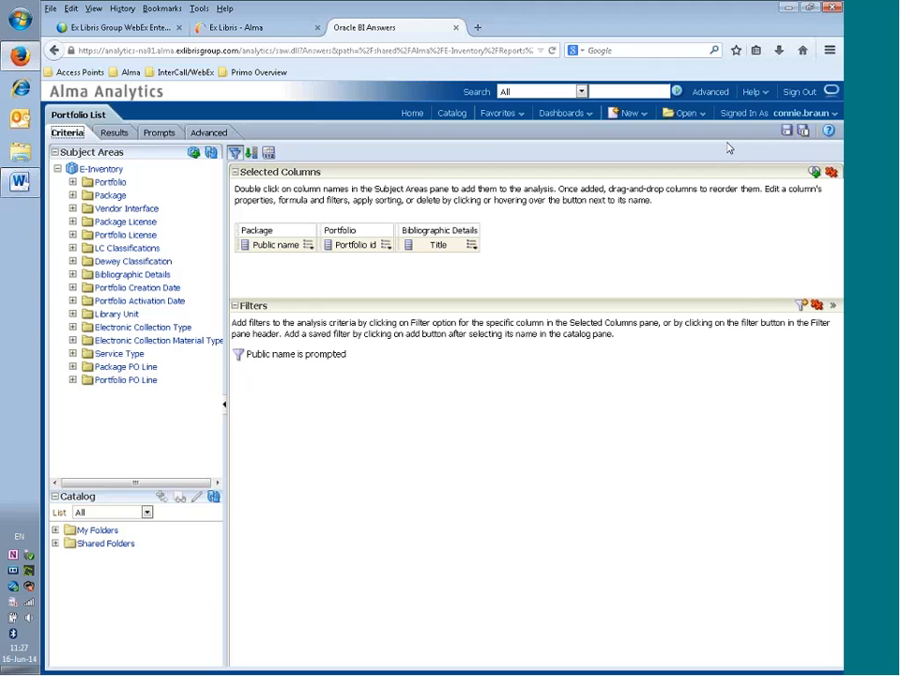
pyautogui.click(802, 132)
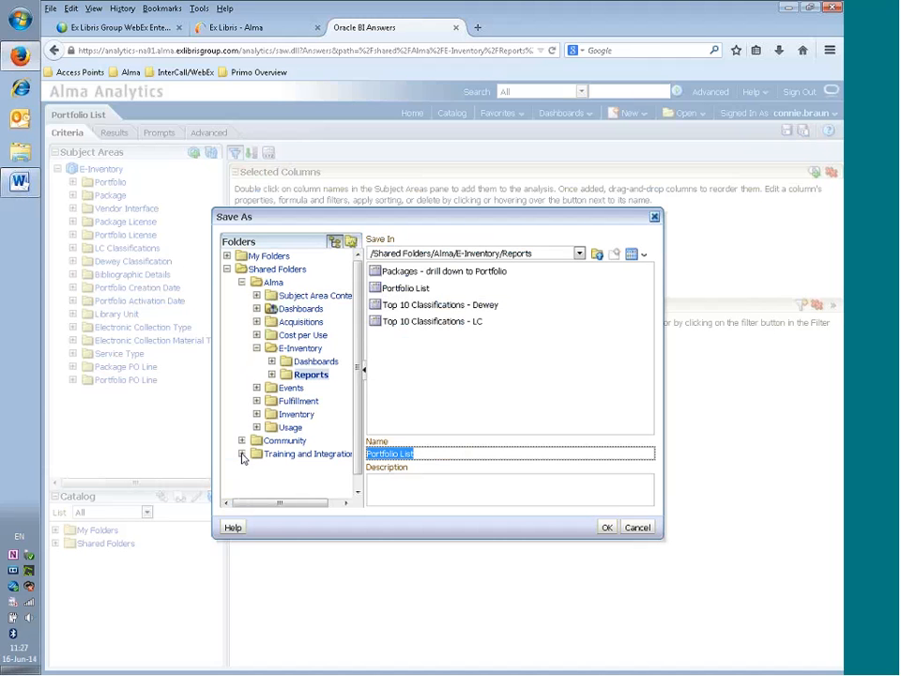
# - Target Training and Integration > Reports and append 'in Ascending Order with Vendor Name and Service Type' to the name
pyautogui.click(242, 456)
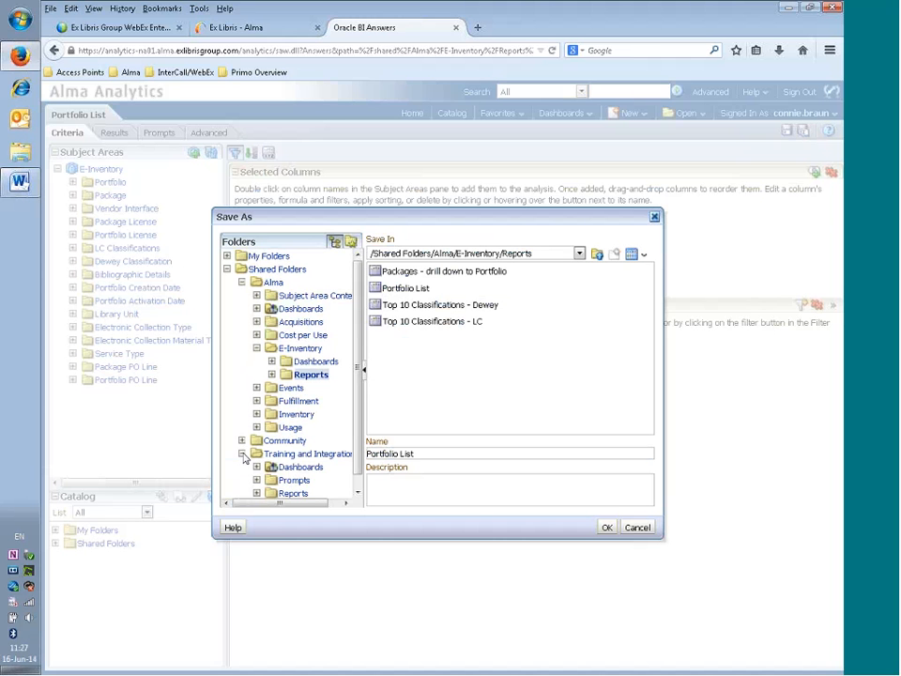
pyautogui.scroll(-1, 355, 339)
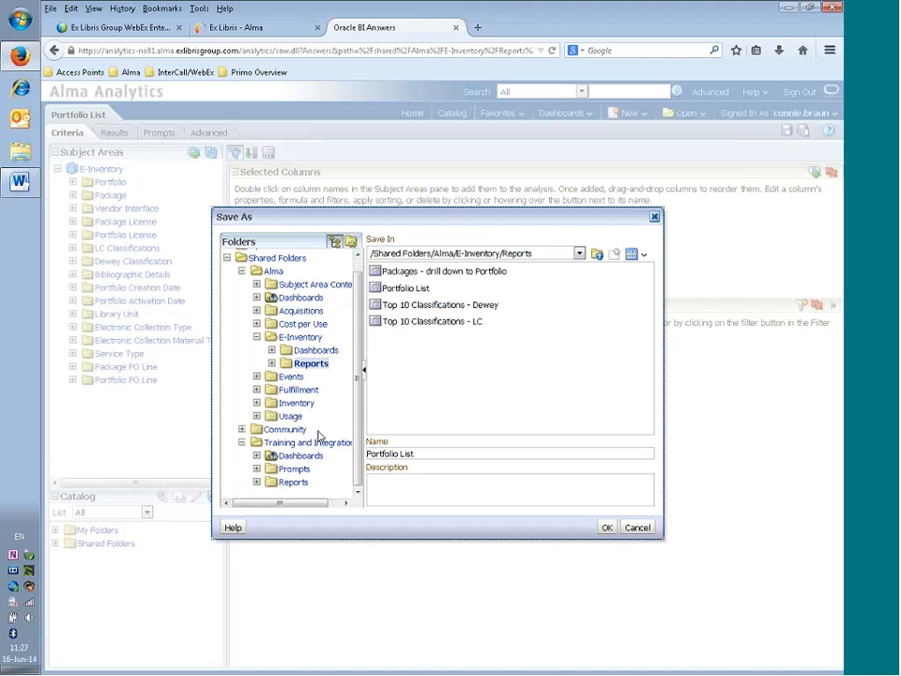
pyautogui.click(292, 483)
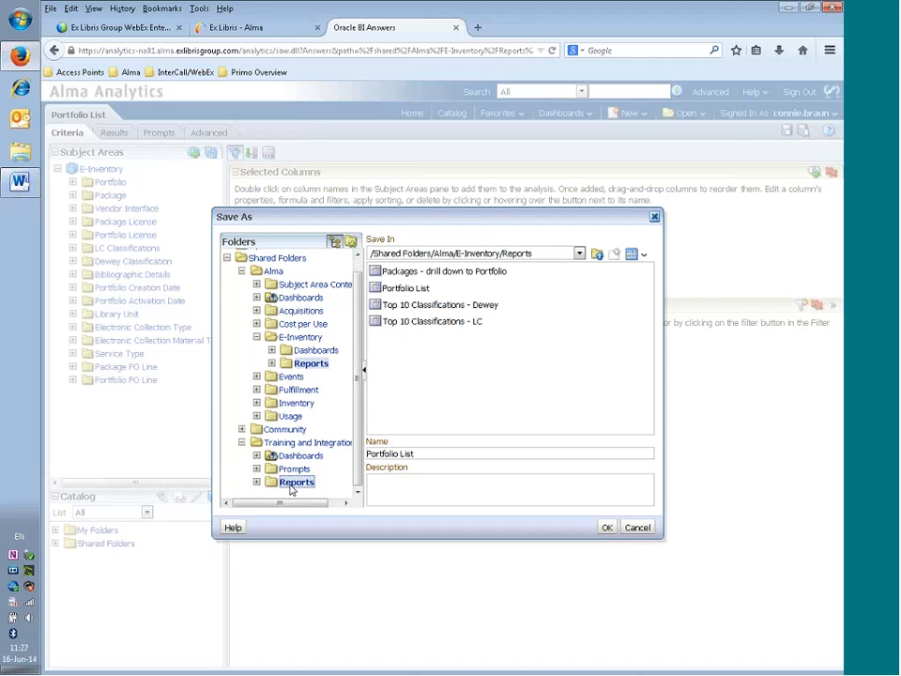
pyautogui.click(462, 454)
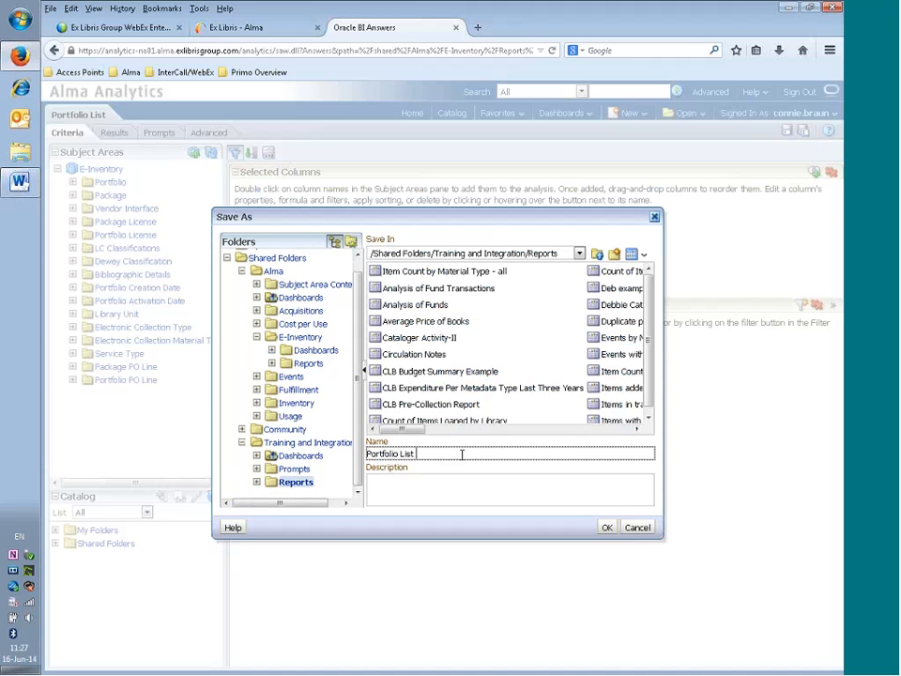
pyautogui.write('in Ascending Order with Vendor ')
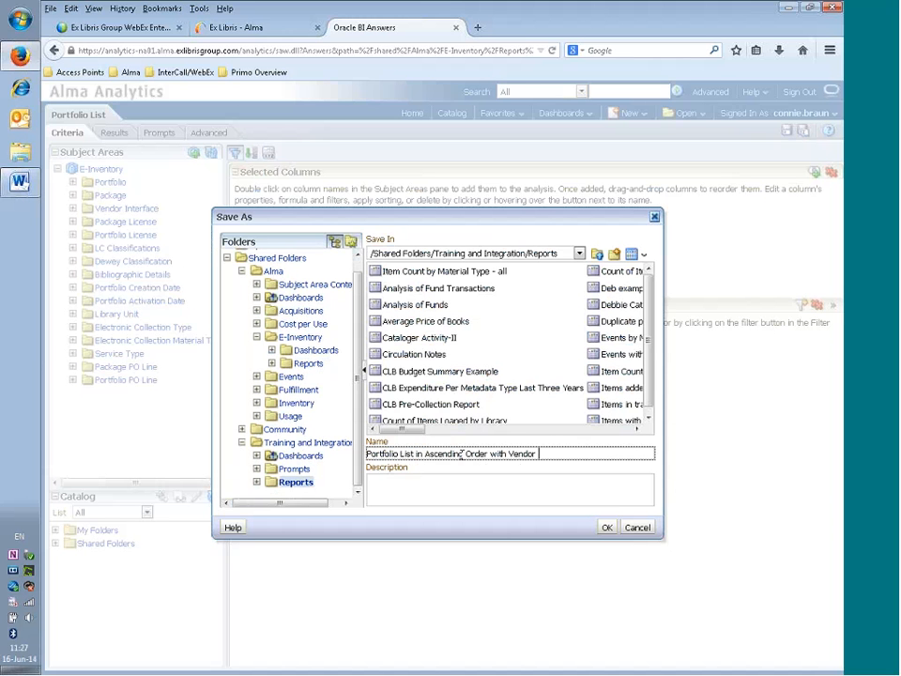
pyautogui.write('Name and Service Type')
# - Add the description 'Modifying OTB report > change organization and include vendor and service type detail' and save
pyautogui.click(422, 491)
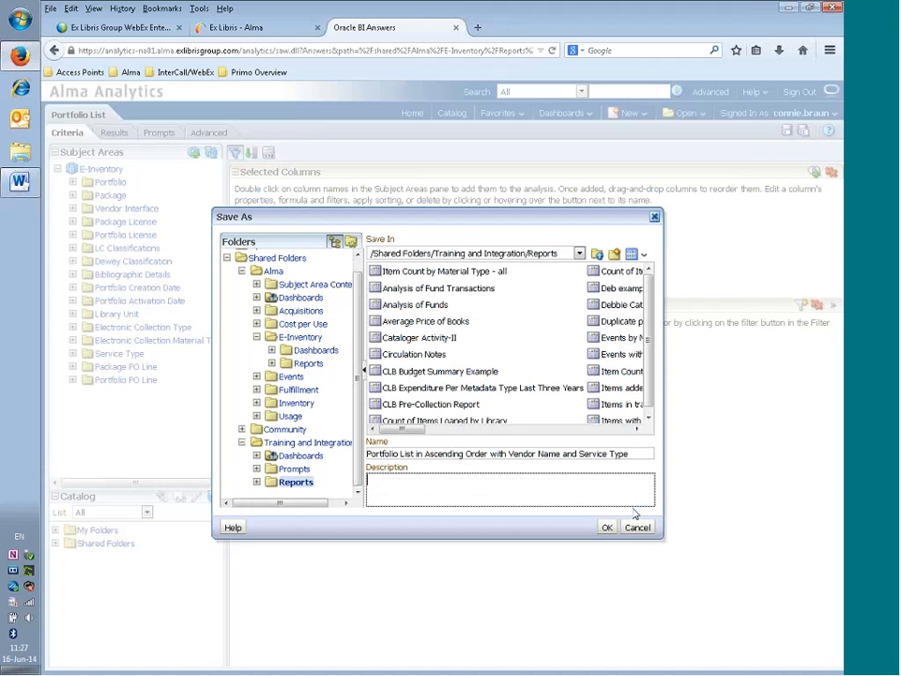
pyautogui.write('Modifying OTB report t> cha')
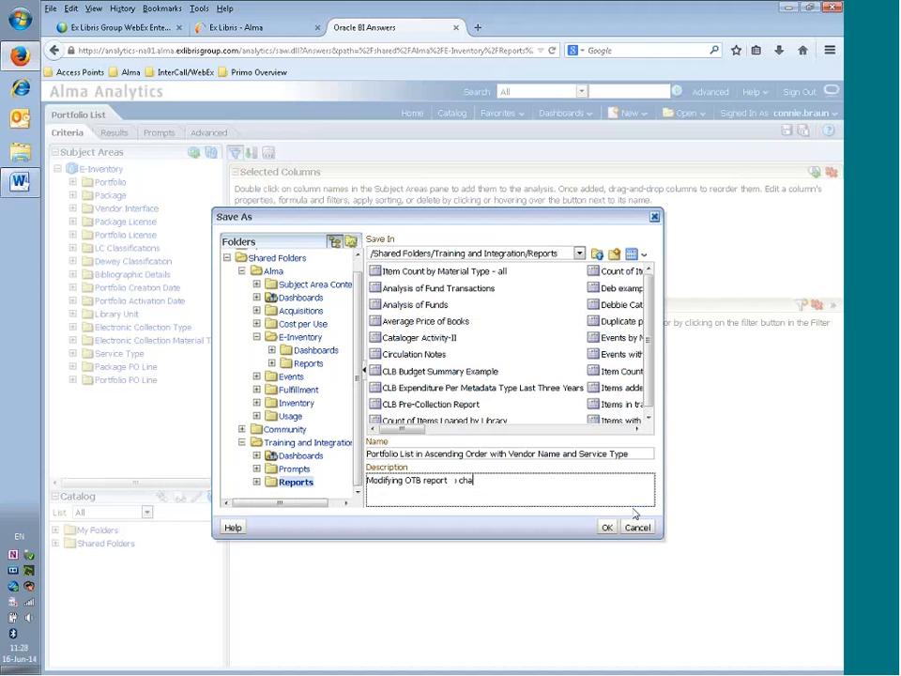
pyautogui.write('nge organization and in')
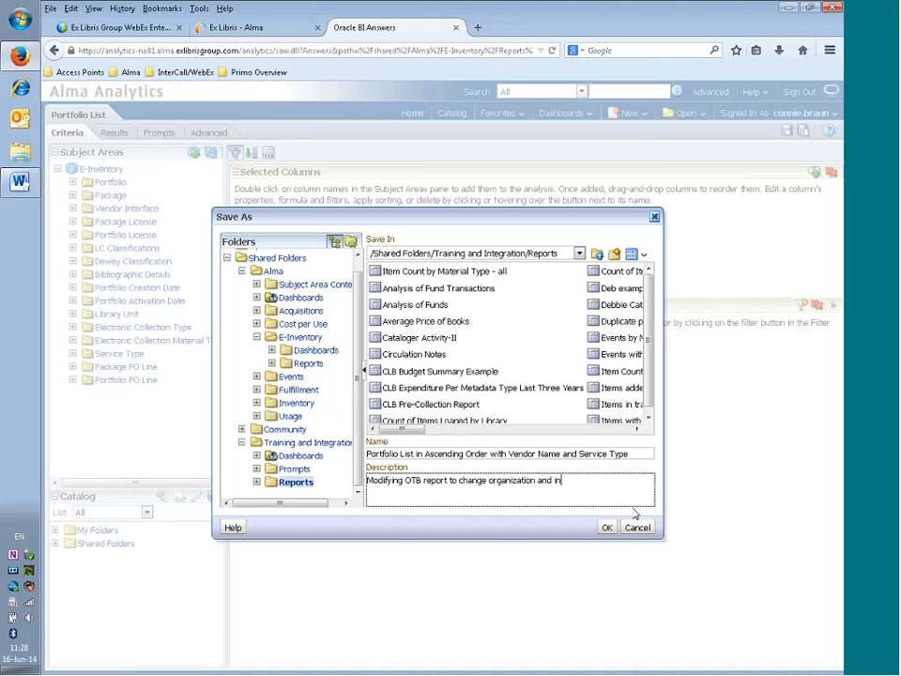
pyautogui.write('clude vendor and service type ')
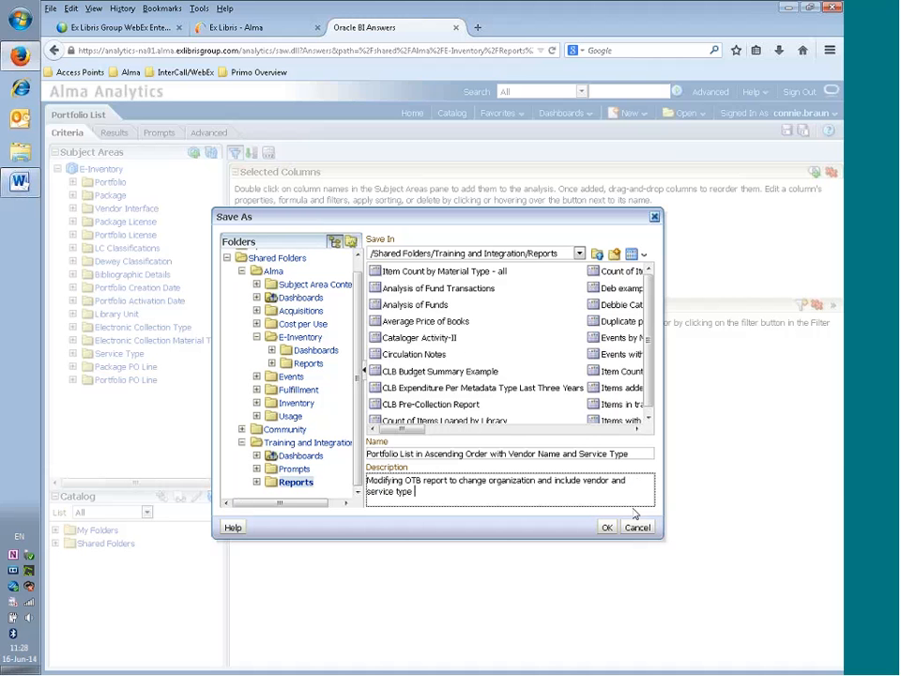
pyautogui.write('details.')
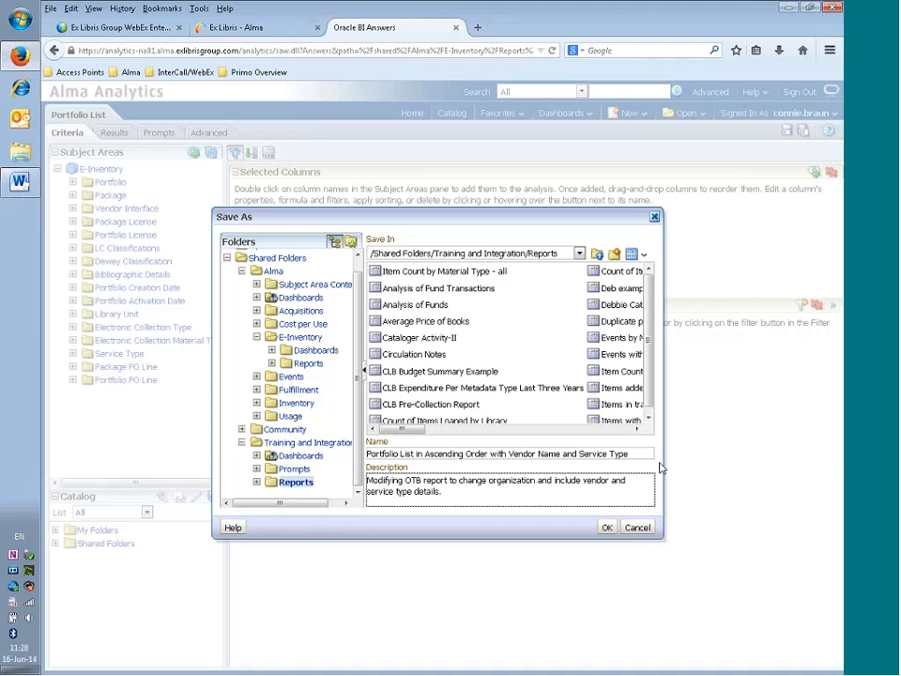
pyautogui.click(607, 528)
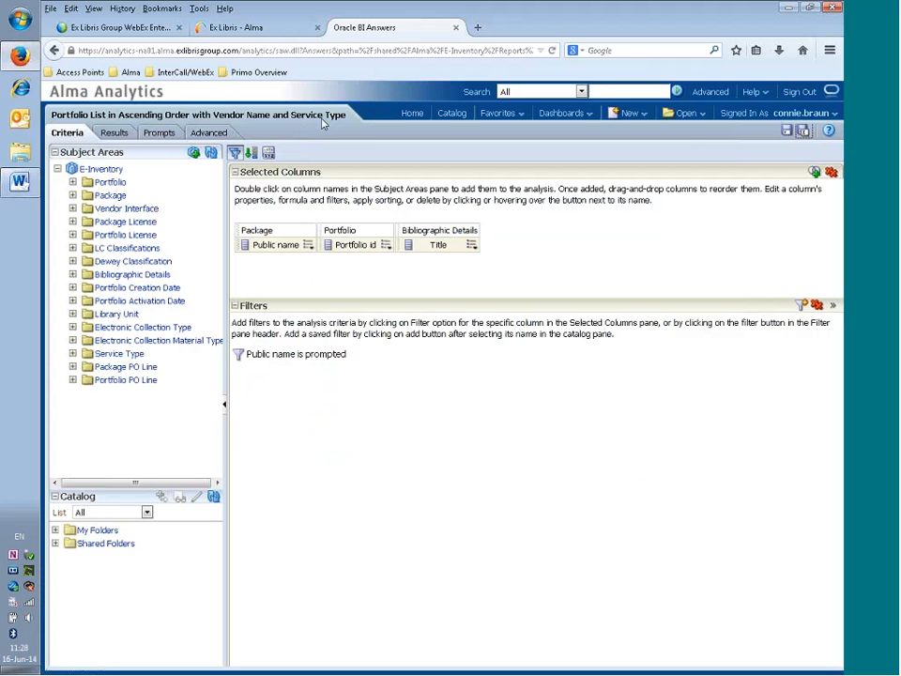
# - Sort the Title column ascending, preview the sorted results, then return to Criteria
pyautogui.click(476, 246)
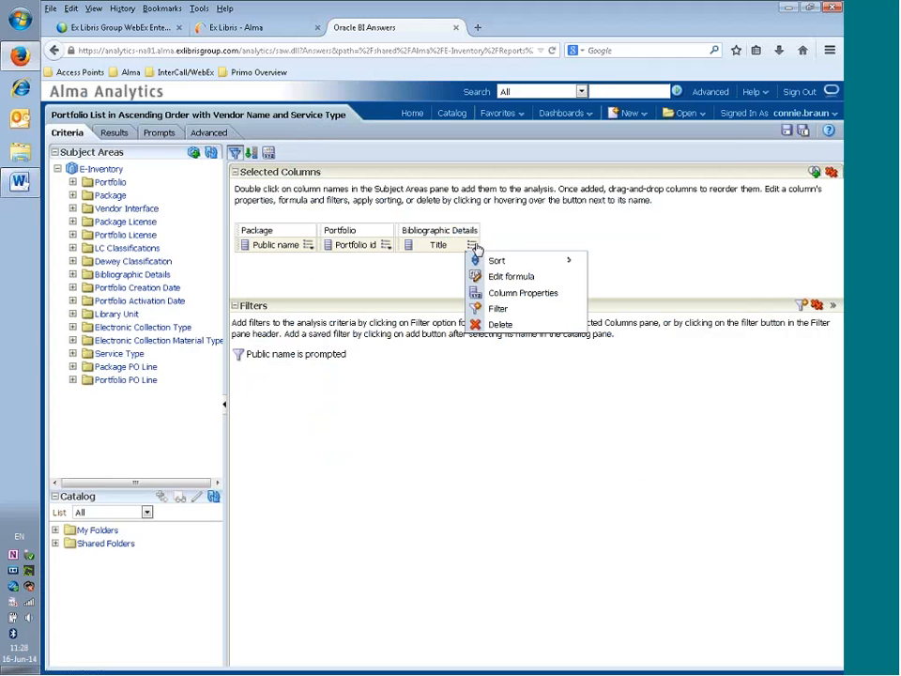
pyautogui.click(479, 252)
pyautogui.click(475, 247)
pyautogui.moveTo(483, 261)
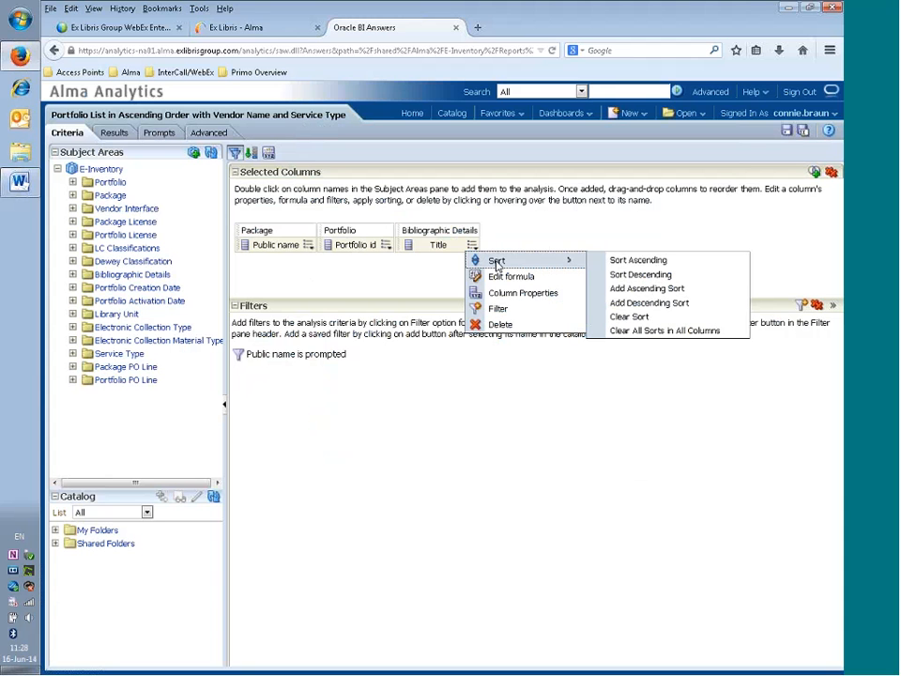
pyautogui.click(618, 264)
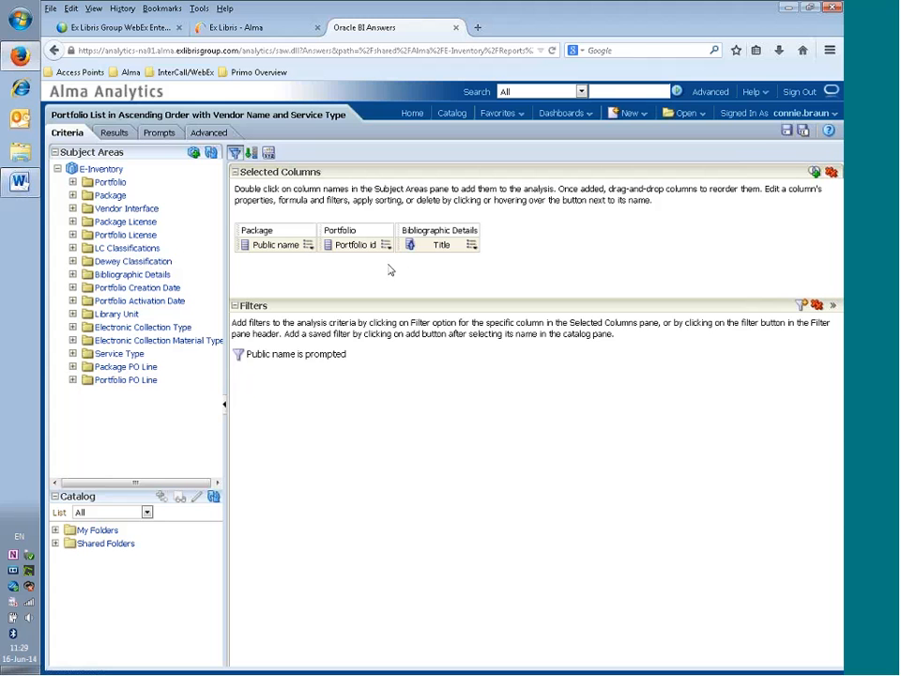
pyautogui.click(113, 134)
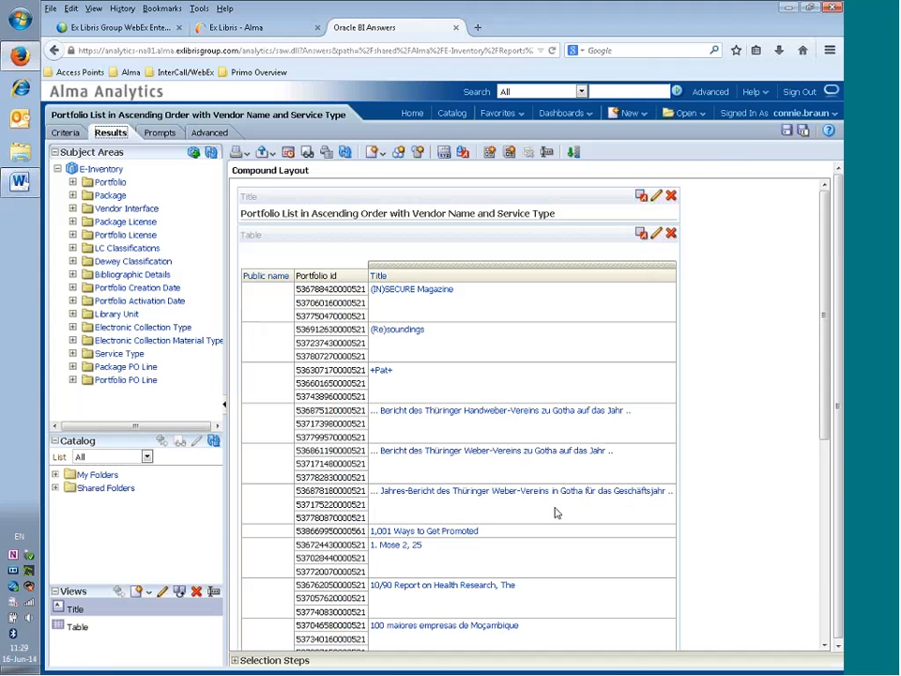
pyautogui.click(67, 134)
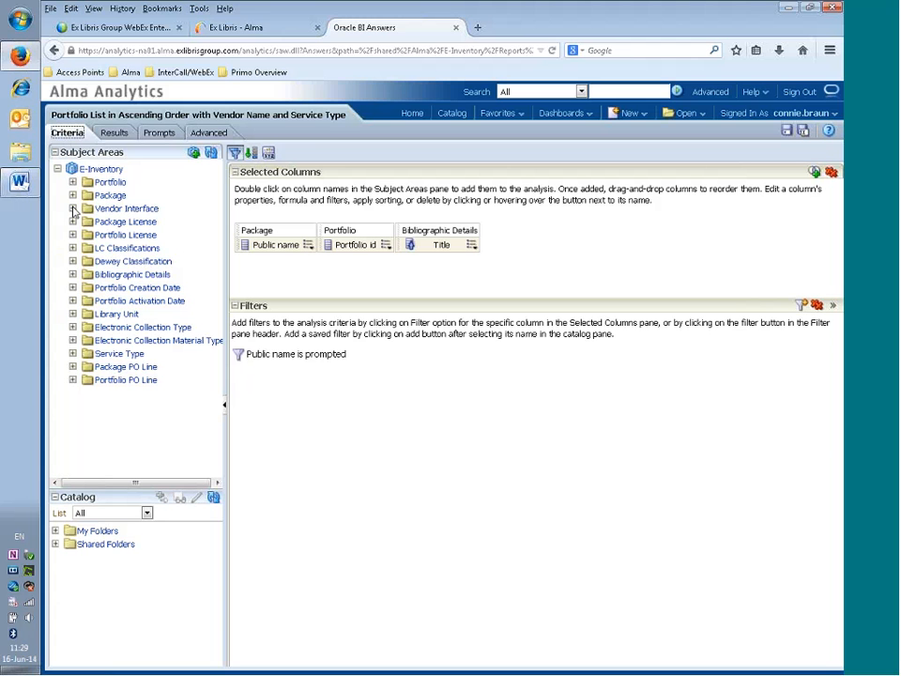
# - Add Vendor name from Vendor Interface as a column and view the results
pyautogui.click(74, 210)
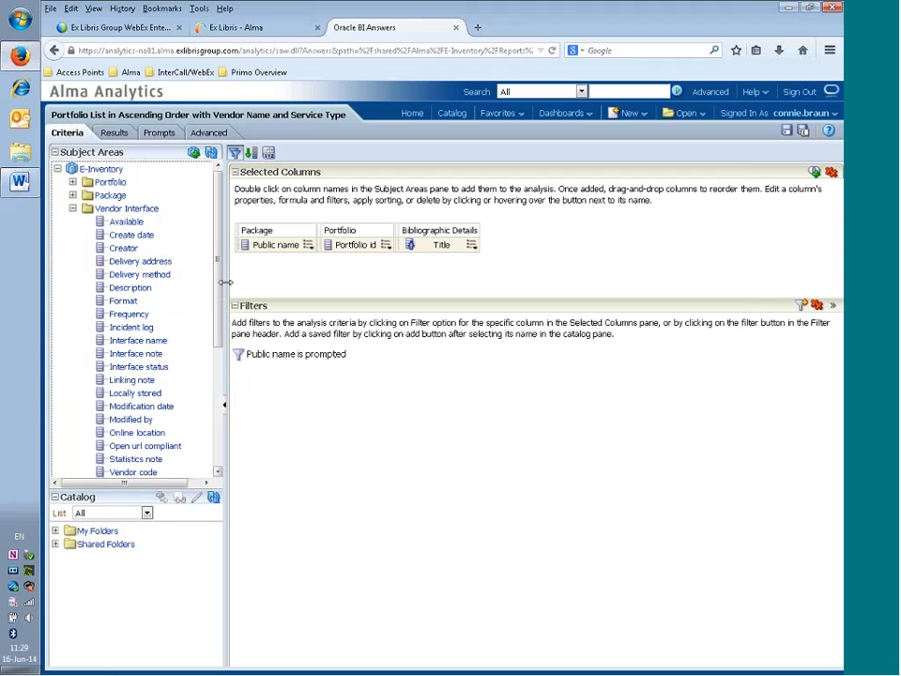
pyautogui.moveTo(222, 256); pyautogui.dragTo(216, 312)
pyautogui.doubleClick(139, 397)
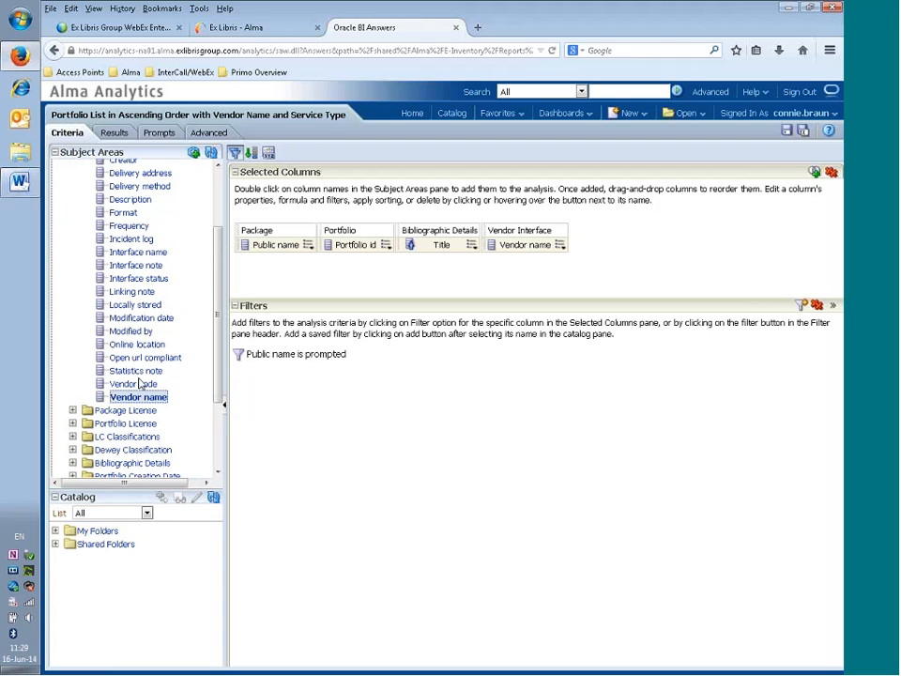
pyautogui.scroll(3, 187, 282)
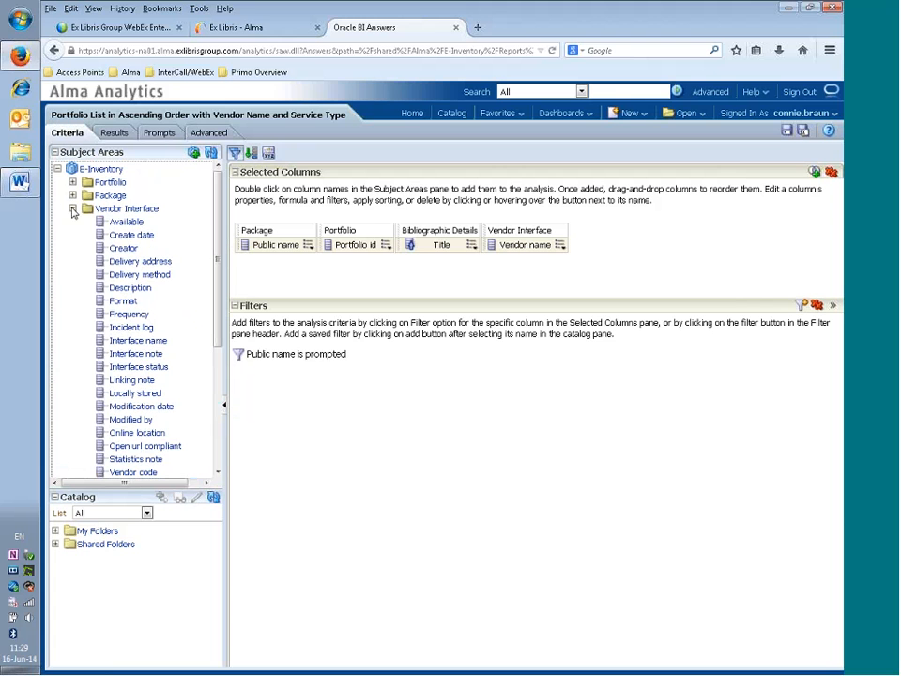
pyautogui.click(72, 209)
pyautogui.click(113, 134)
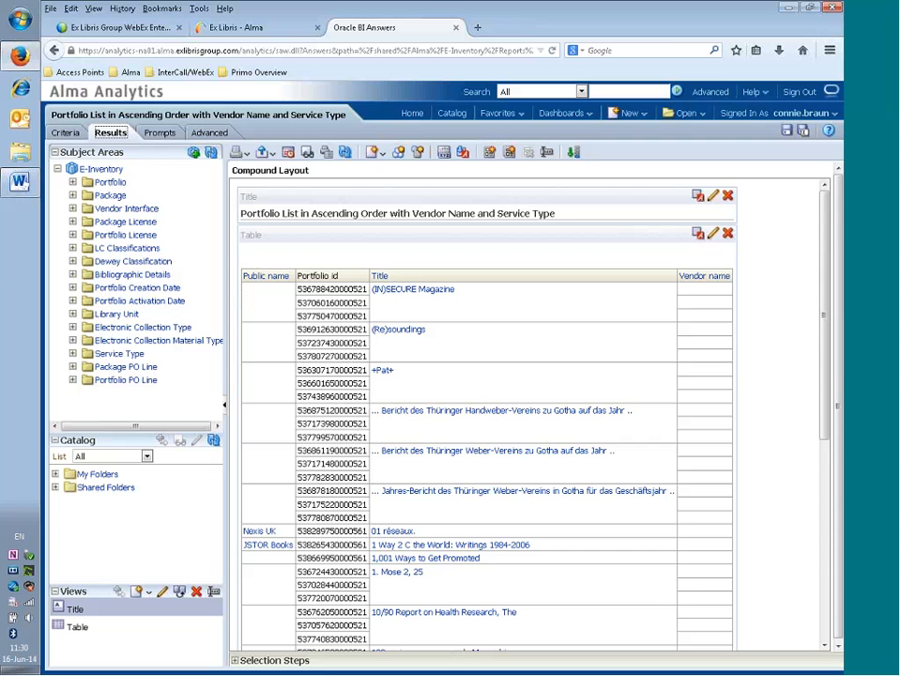
# - In the table's Edit View, move Vendor name ahead of all other columns
pyautogui.click(712, 235)
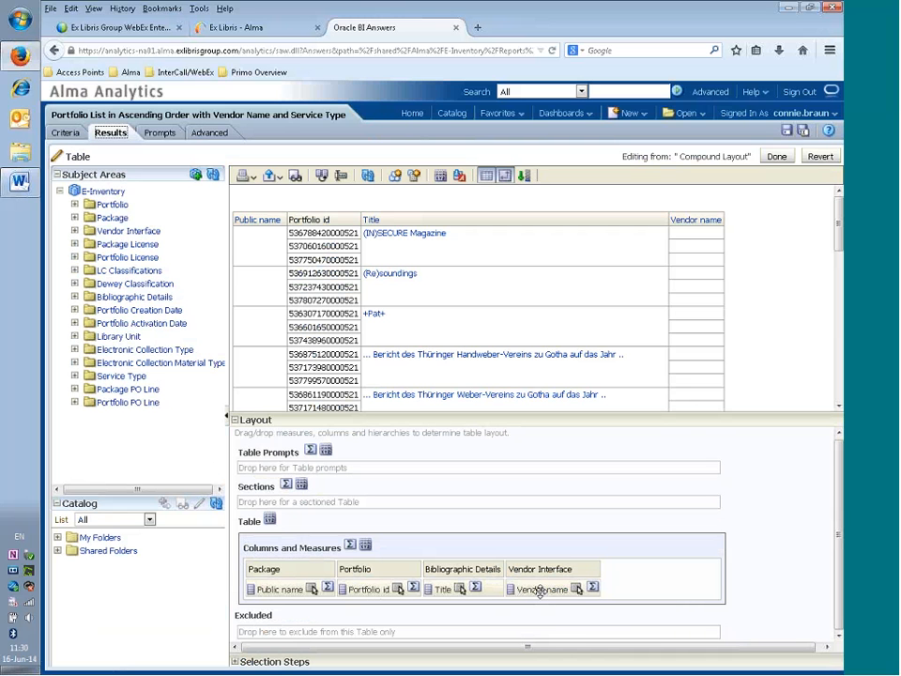
pyautogui.moveTo(540, 591); pyautogui.dragTo(278, 573)
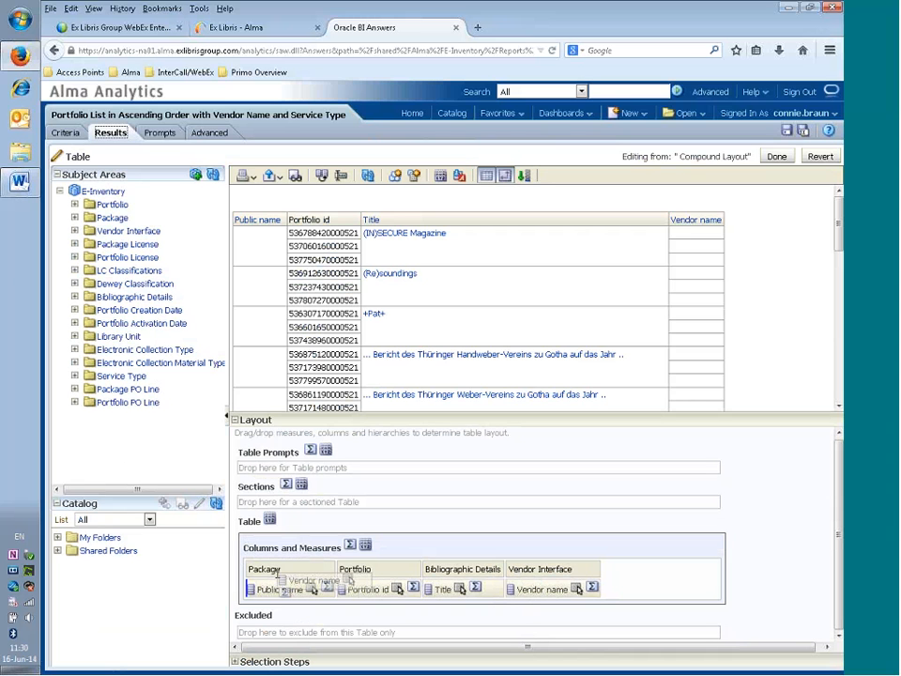
pyautogui.moveTo(278, 573); pyautogui.dragTo(263, 568)
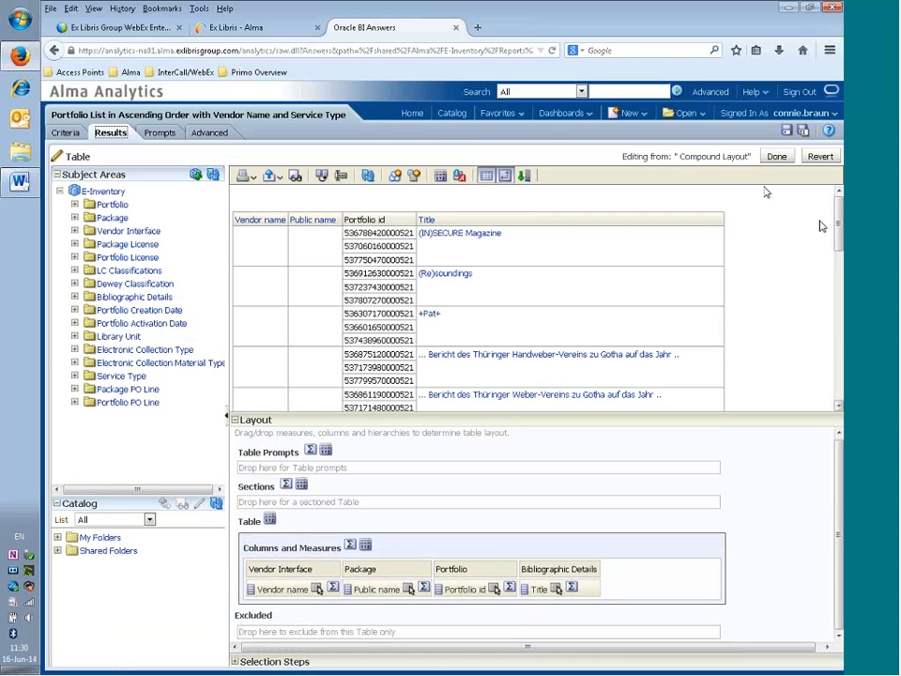
pyautogui.click(777, 156)
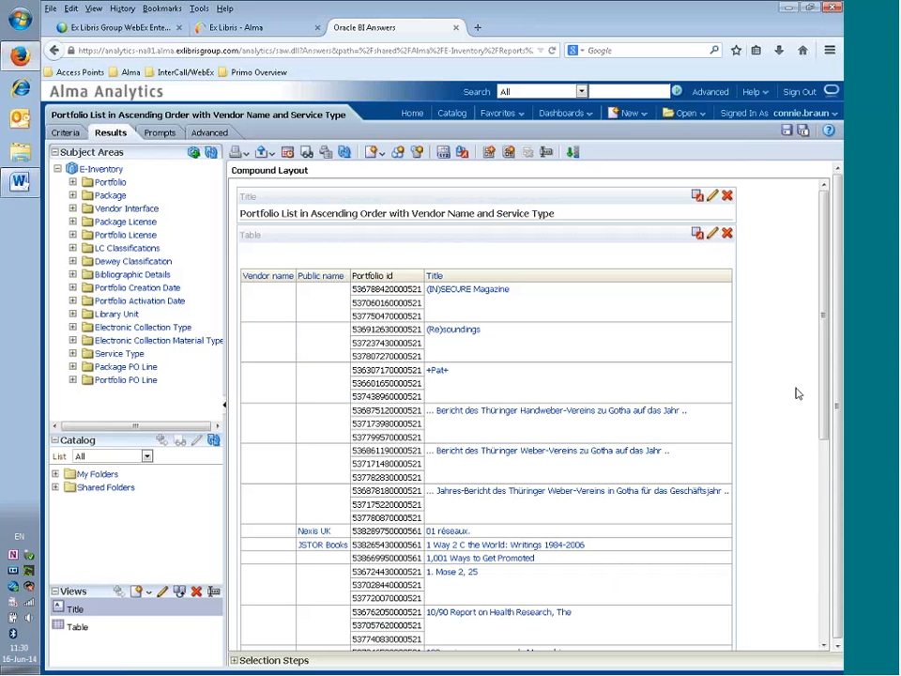
# - Save the analysis, then append Service Type Description as the table's last column
pyautogui.click(786, 132)
pyautogui.click(67, 134)
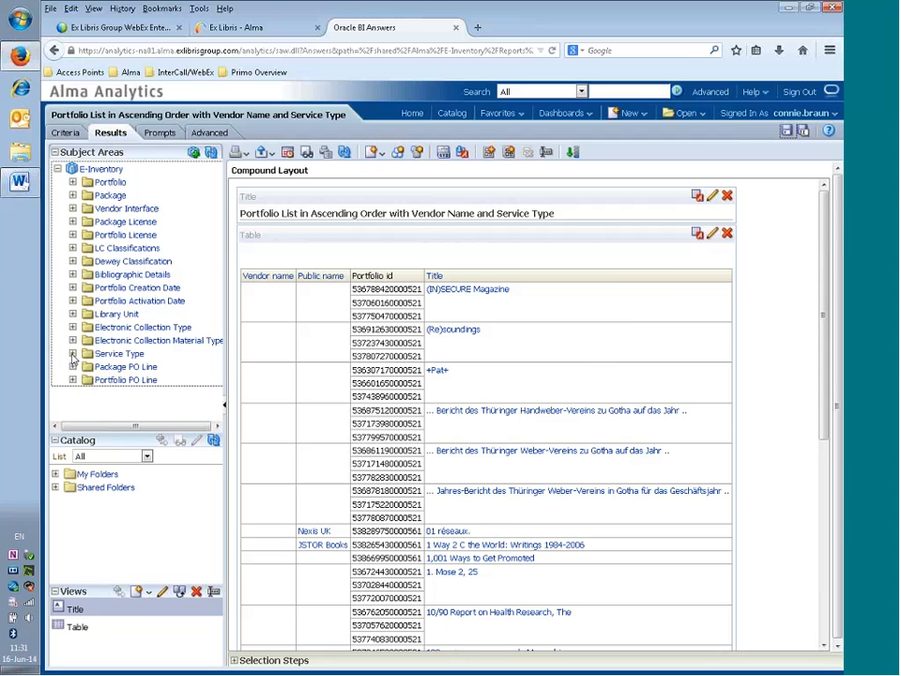
pyautogui.click(73, 353)
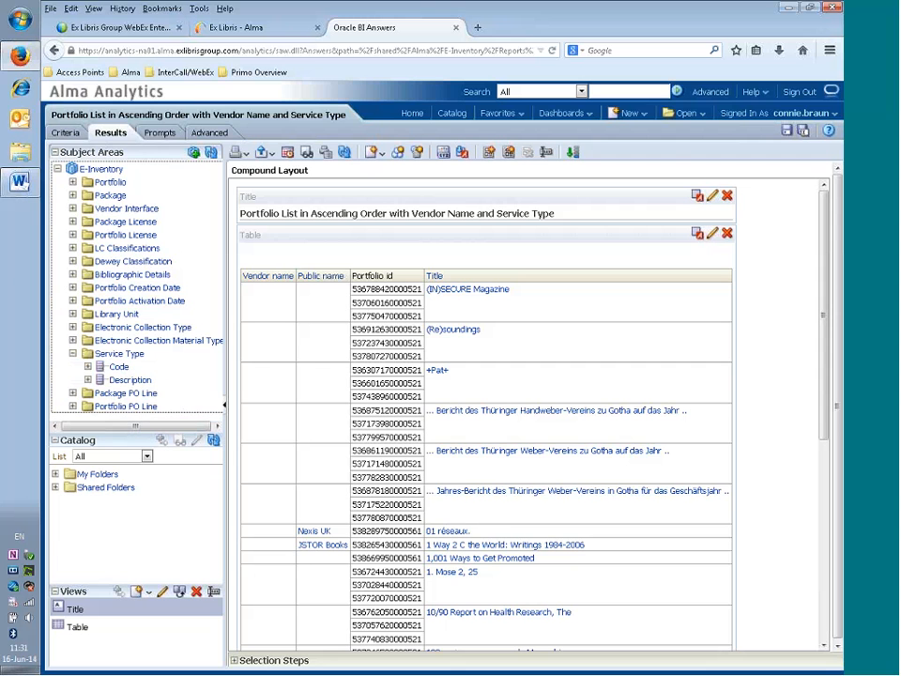
pyautogui.click(121, 382)
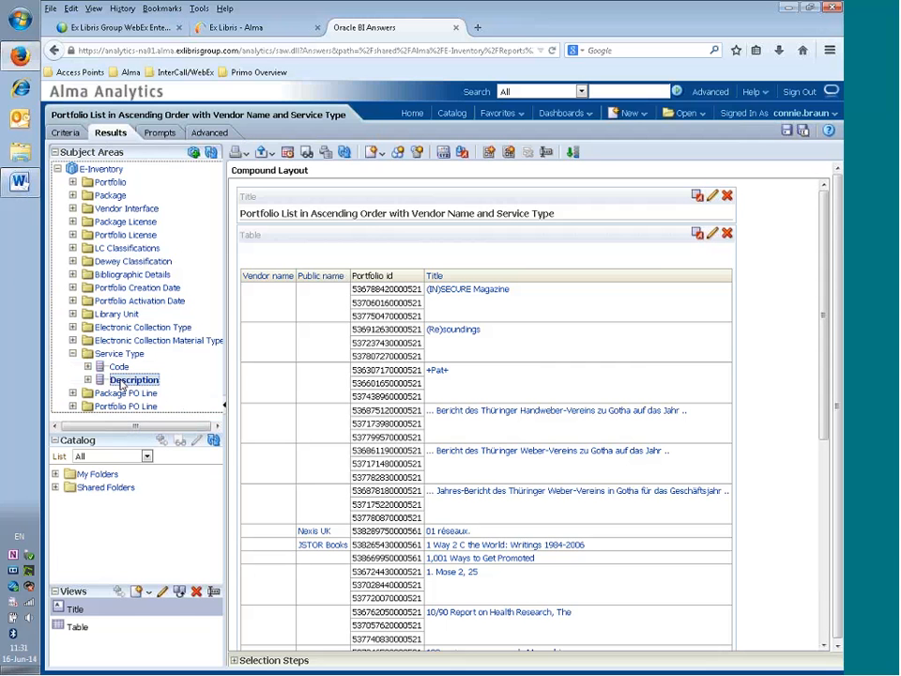
pyautogui.moveTo(121, 382); pyautogui.dragTo(742, 292)
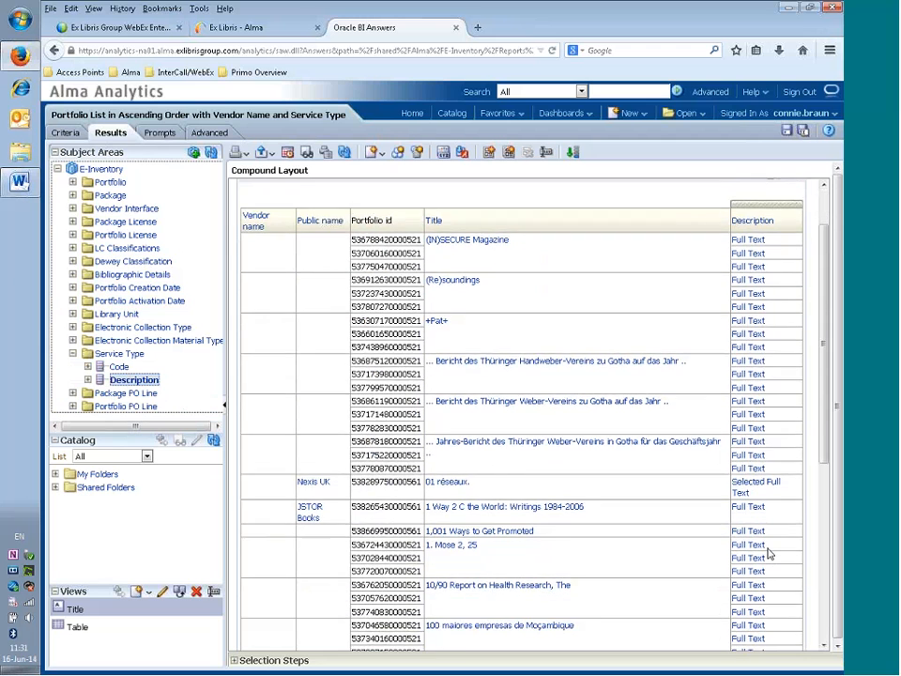
# - Page through the results and load more rows to review the Service Type Description values
pyautogui.scroll(-3, 768, 553)
pyautogui.scroll(-6, 769, 554)
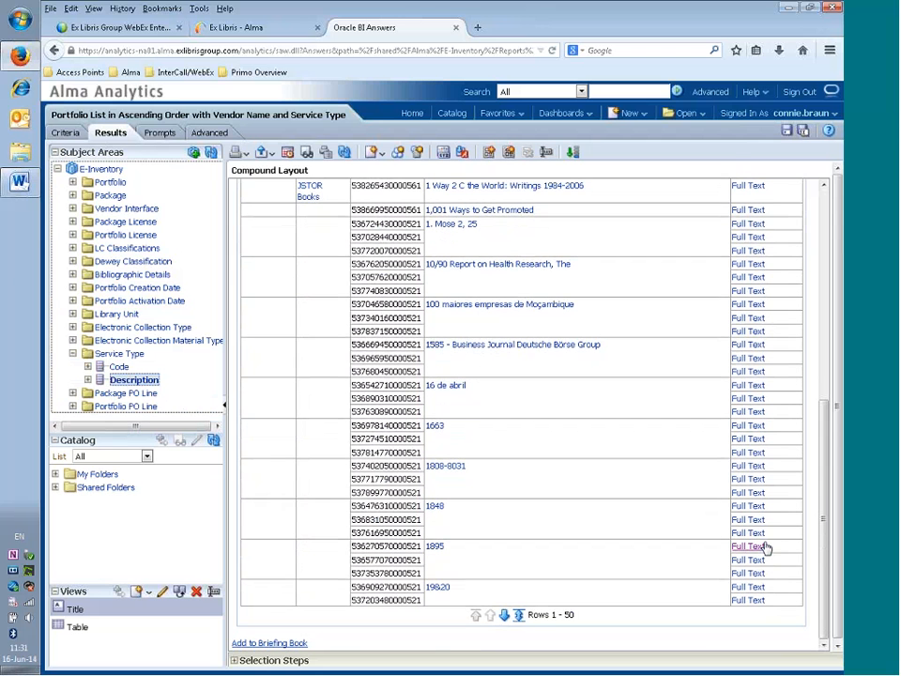
pyautogui.click(504, 615)
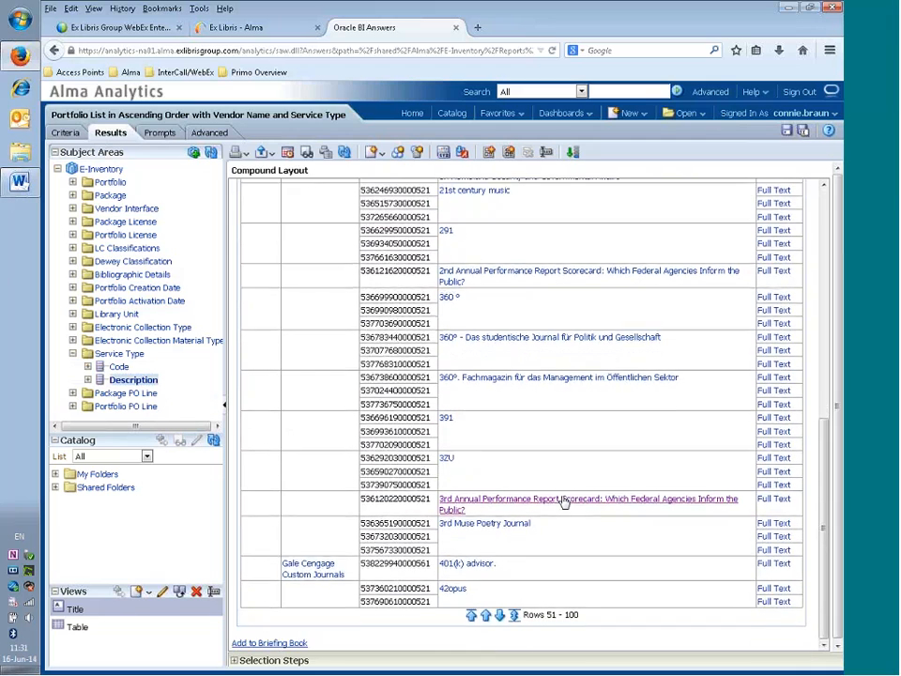
pyautogui.scroll(10, 564, 503)
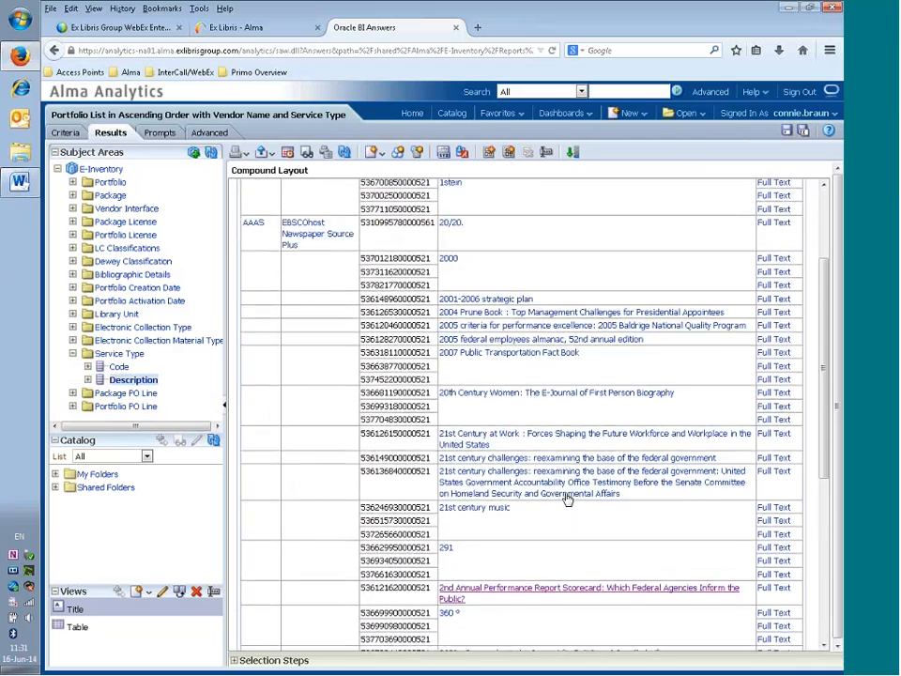
pyautogui.scroll(1, 568, 499)
pyautogui.scroll(-2, 567, 498)
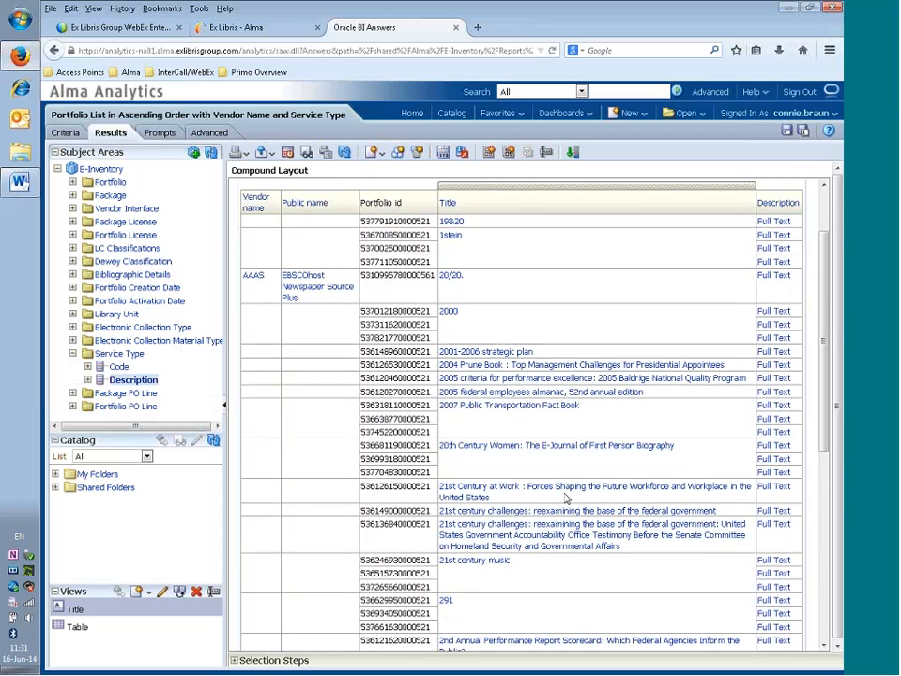
pyautogui.scroll(-2, 564, 499)
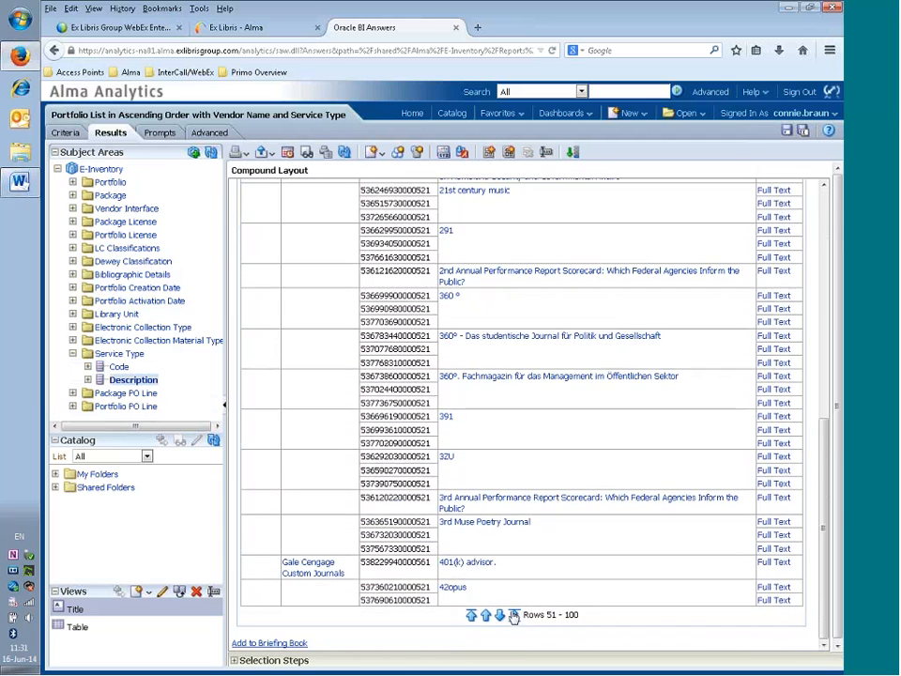
pyautogui.click(514, 614)
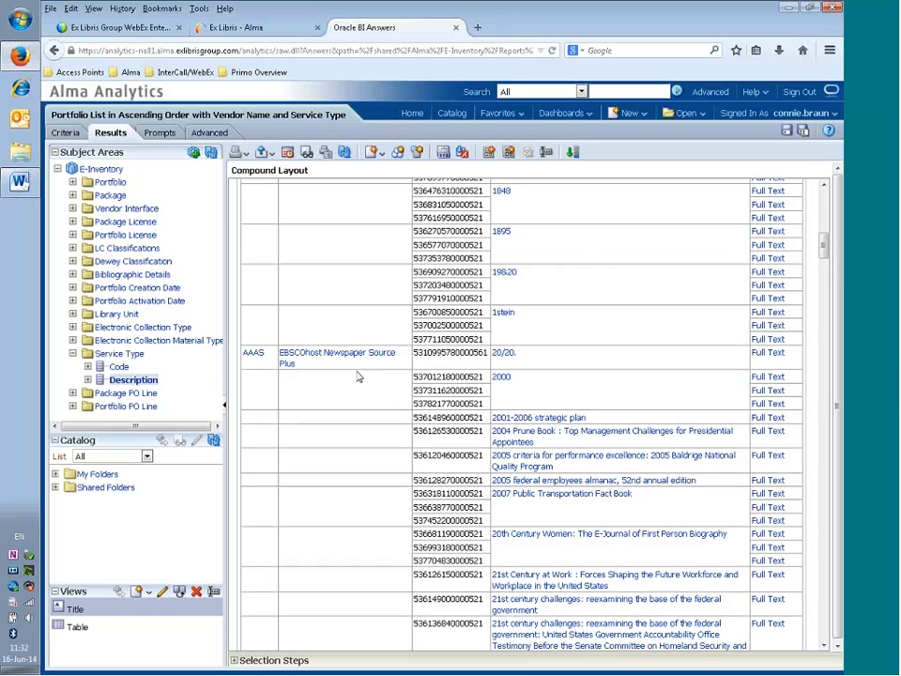
pyautogui.scroll(-1, 354, 379)
pyautogui.scroll(-10, 357, 376)
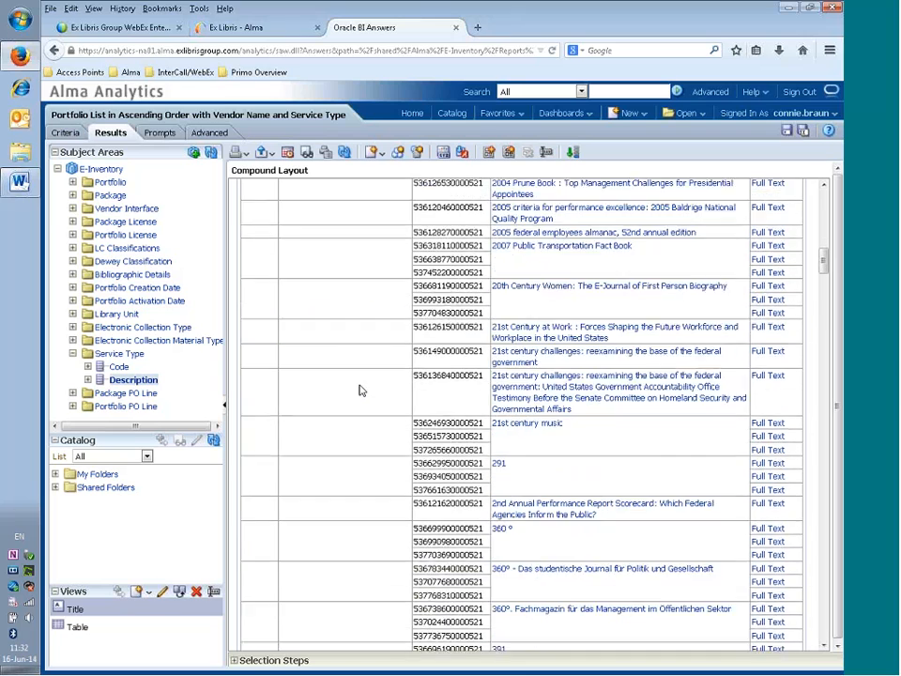
pyautogui.scroll(-11, 365, 395)
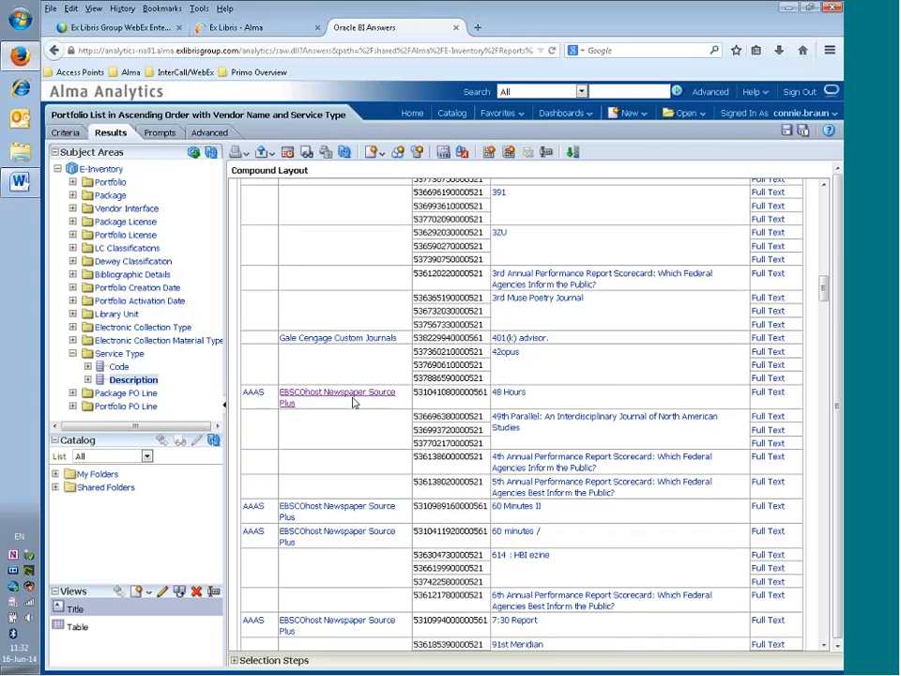
pyautogui.scroll(-2, 348, 417)
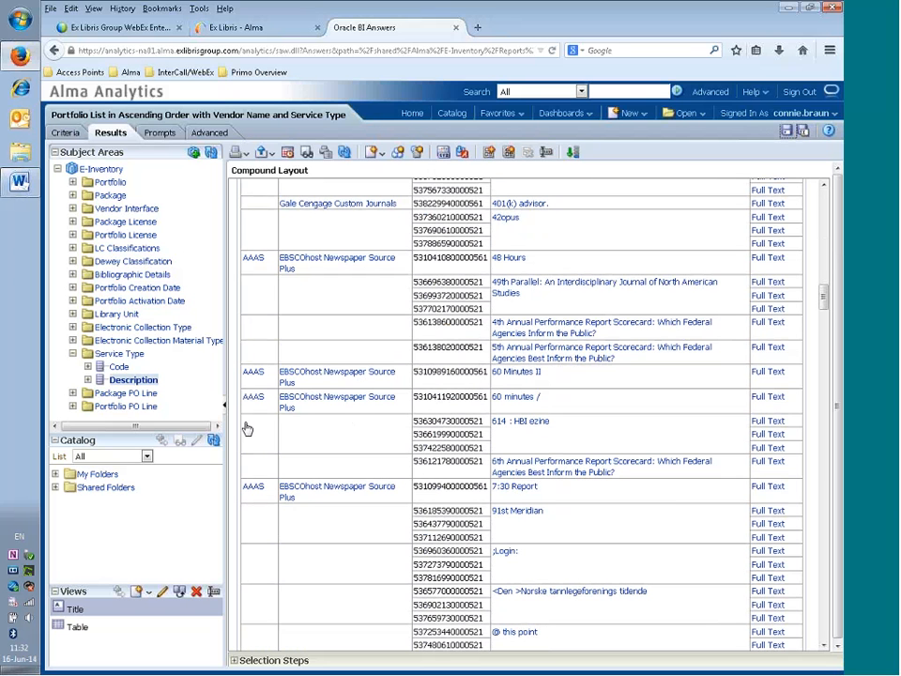
# - Collapse Service Type, check the Word task list, save the analysis, and go to Catalog
pyautogui.click(73, 354)
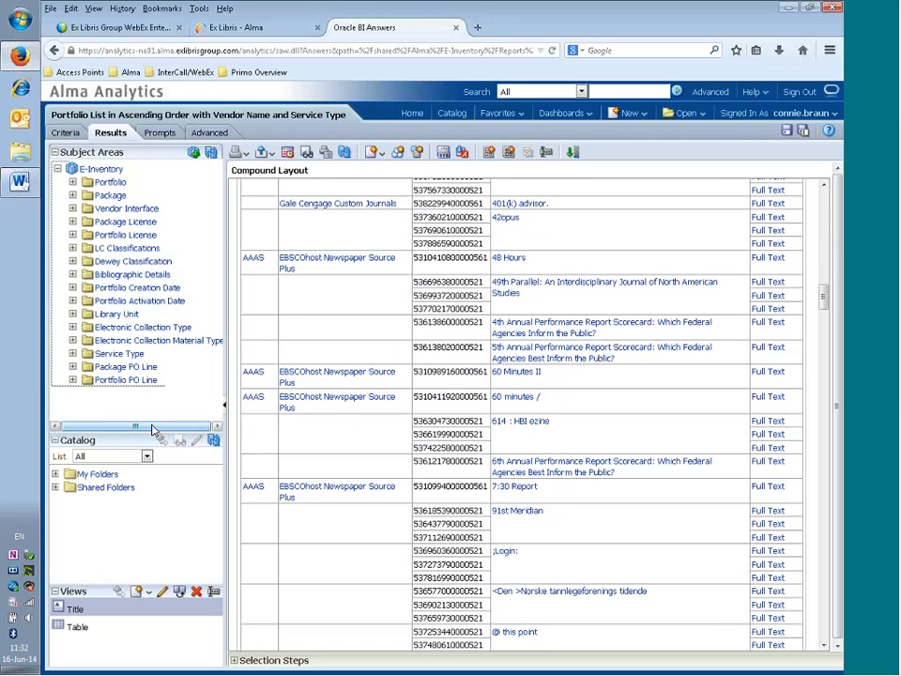
pyautogui.click(19, 184)
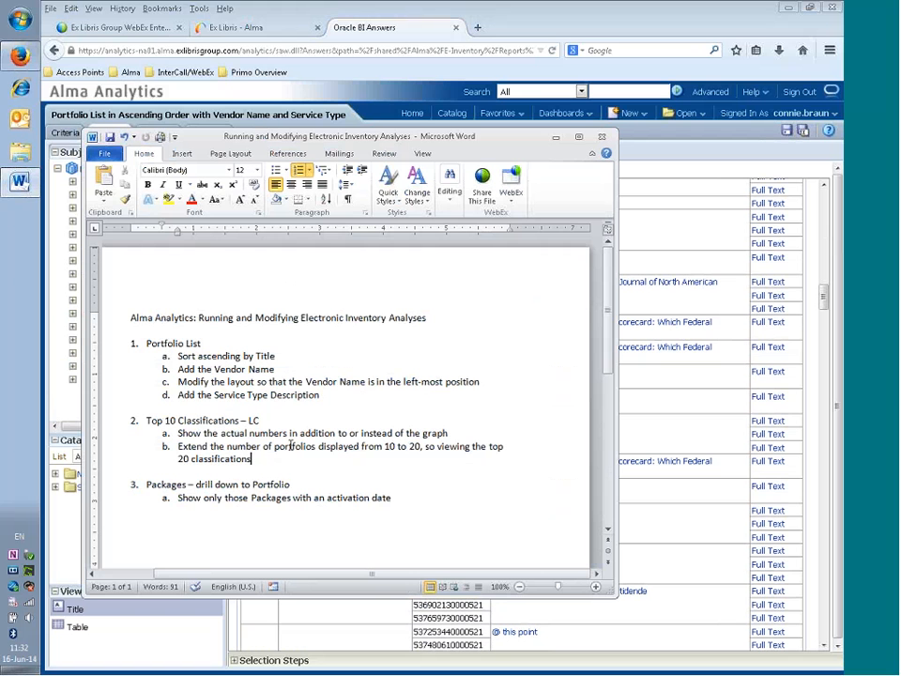
pyautogui.click(557, 141)
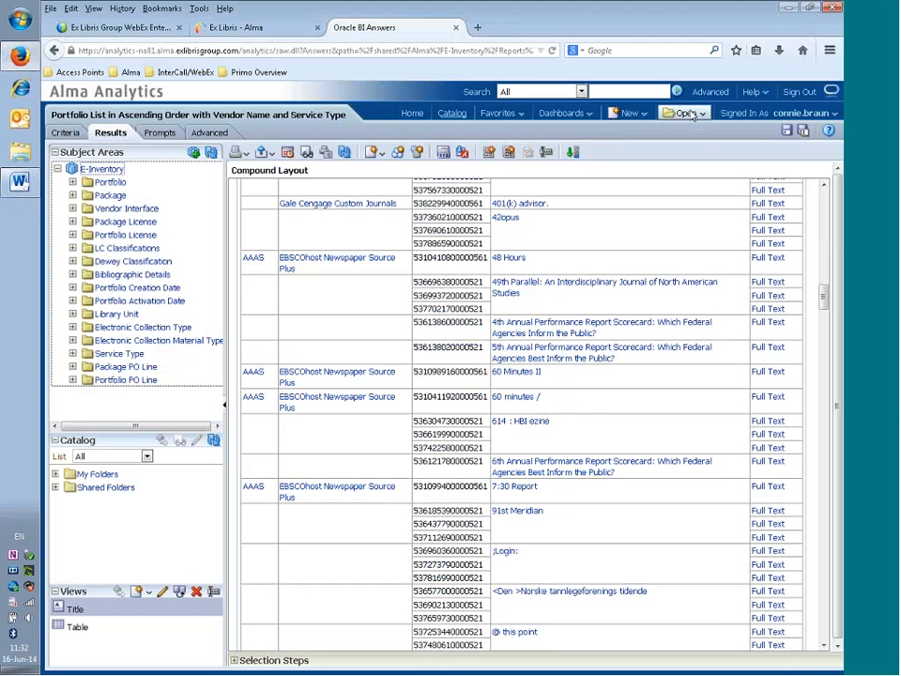
pyautogui.click(787, 131)
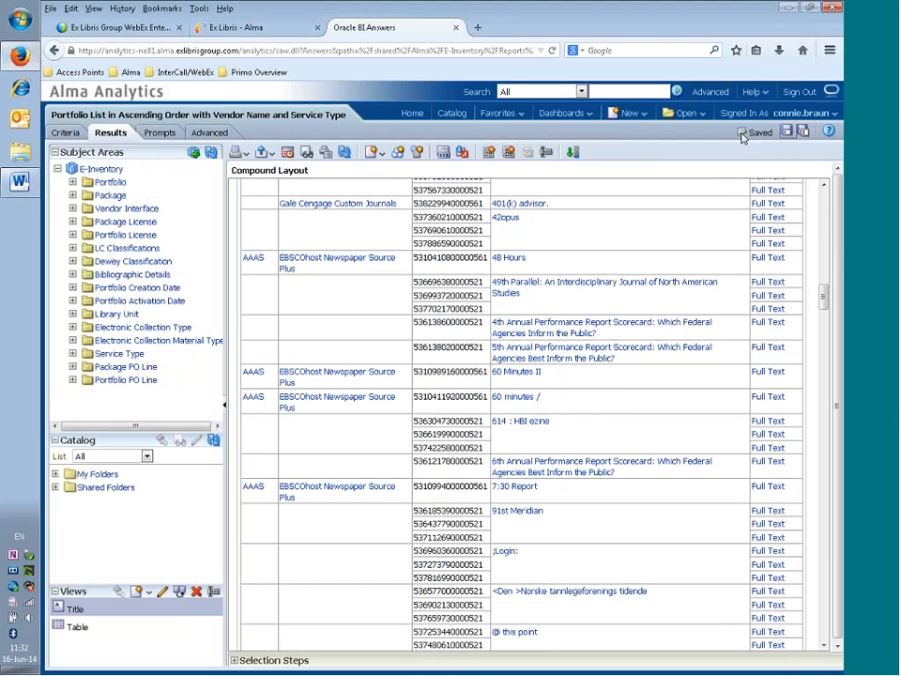
pyautogui.click(452, 112)
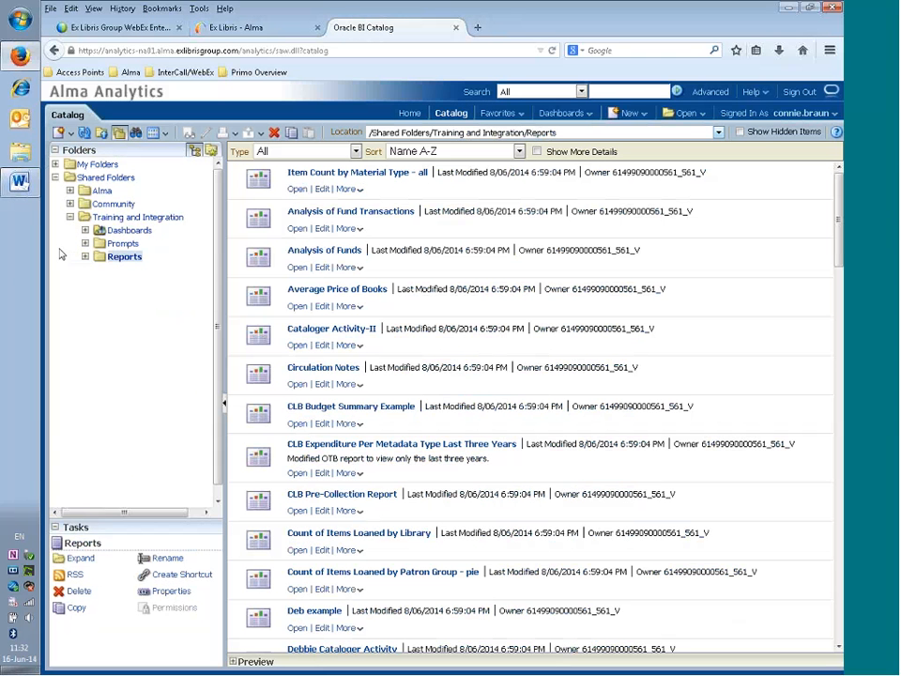
# - From Alma > E-Inventory > Reports, open Top 10 Classifications - LC for editing
pyautogui.click(70, 190)
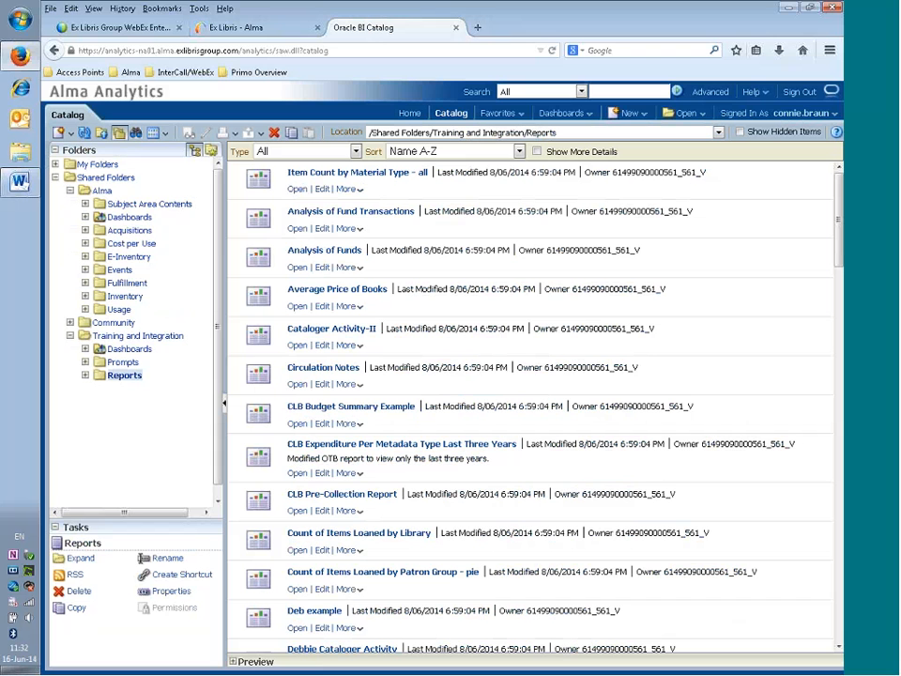
pyautogui.click(85, 256)
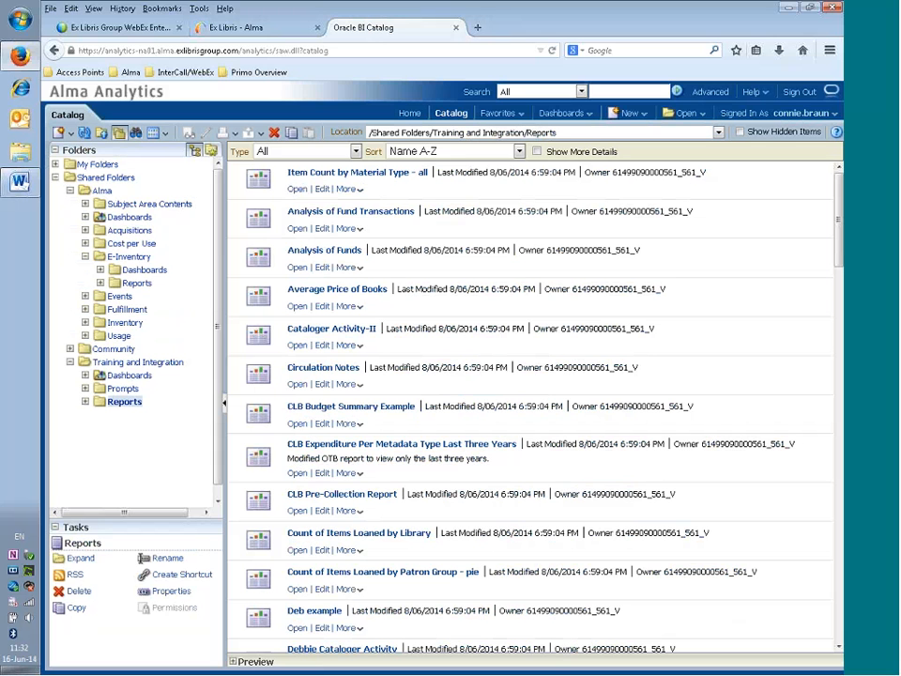
pyautogui.click(141, 283)
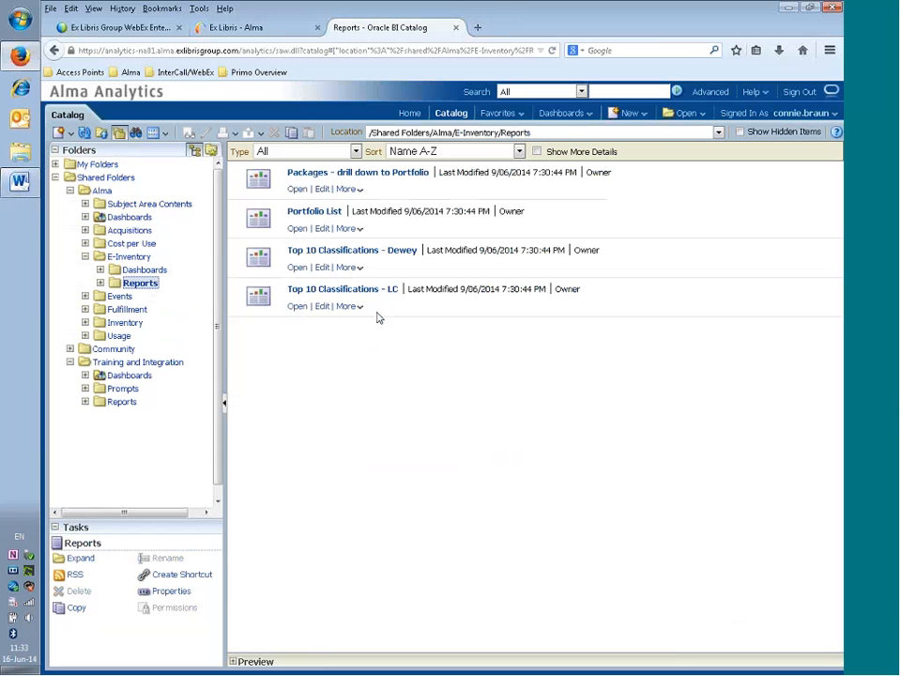
pyautogui.click(323, 308)
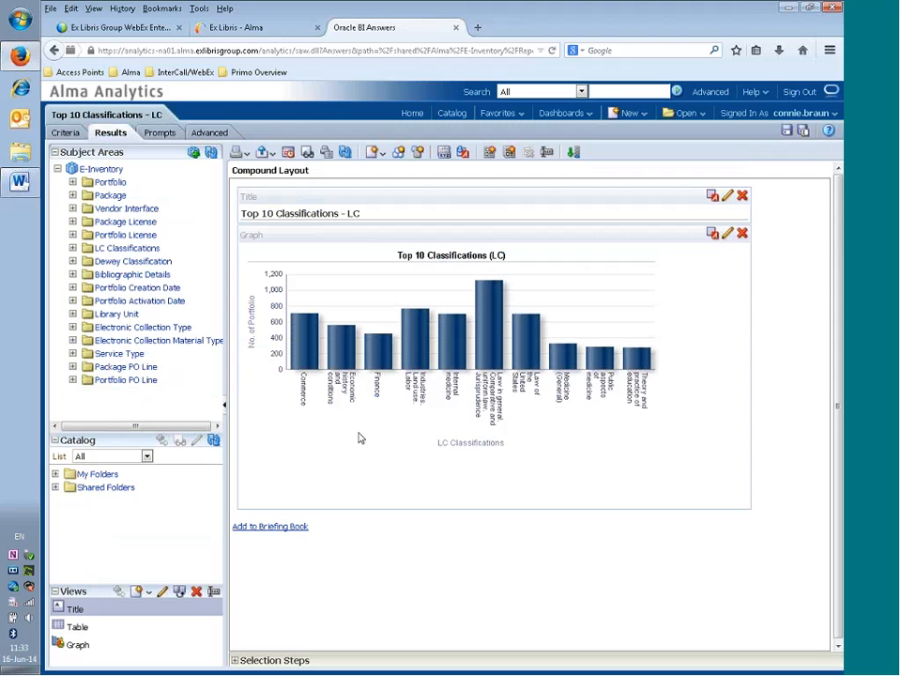
# - Read bar values such as Economic history 580 and Finance 447, then list new view types
pyautogui.moveTo(316, 354)
pyautogui.moveTo(341, 347)
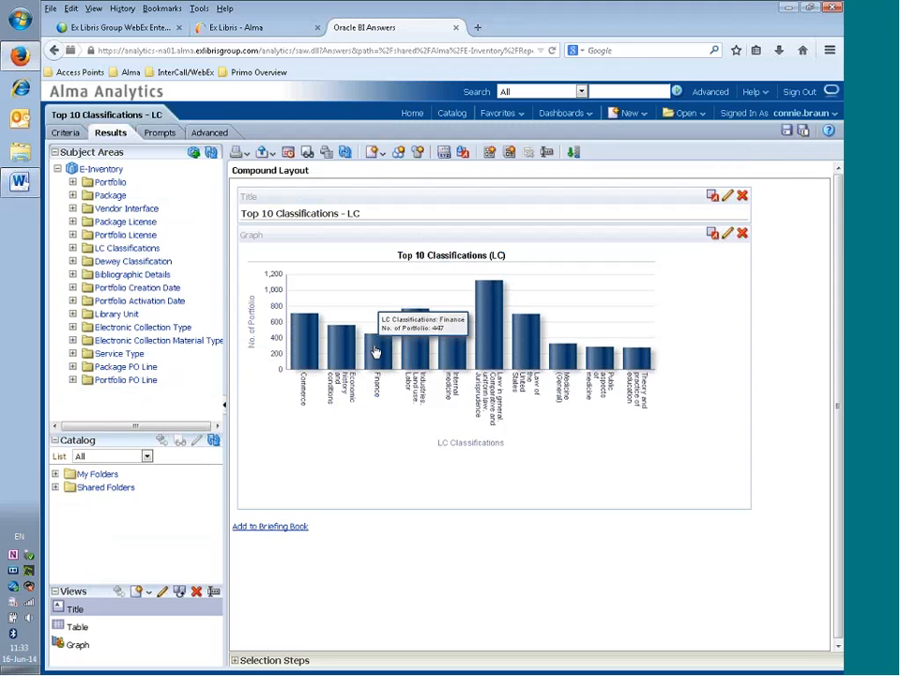
pyautogui.moveTo(413, 347)
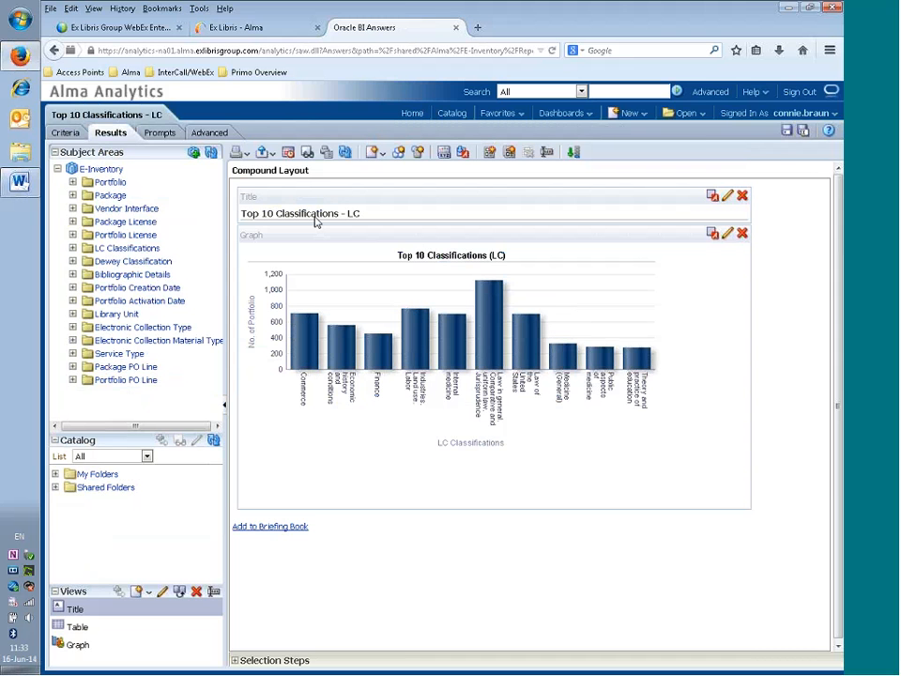
pyautogui.click(380, 155)
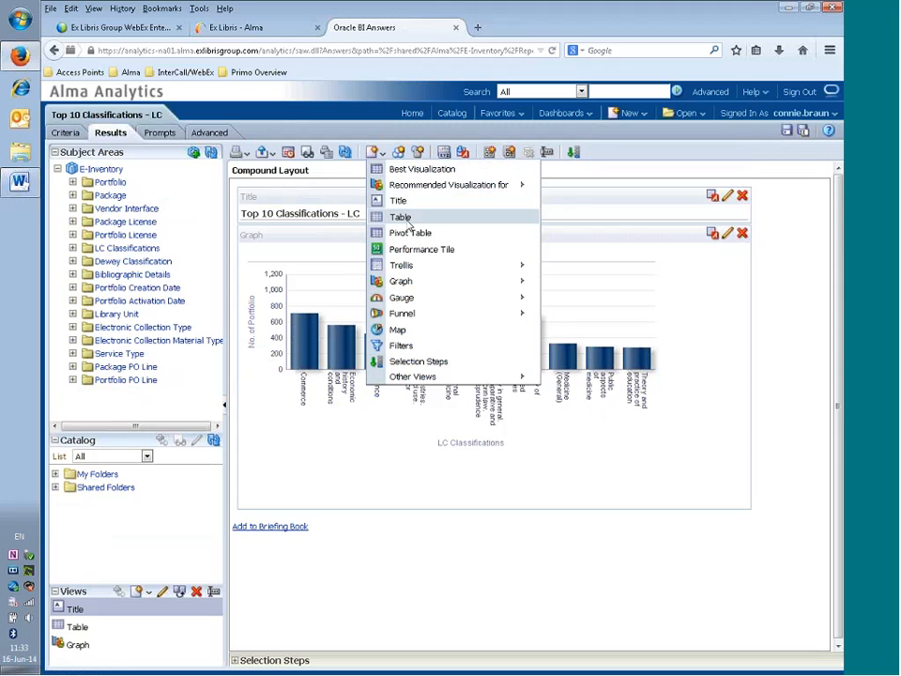
# - Add a Table view of portfolio counts per LC classification below the bar graph
pyautogui.click(408, 223)
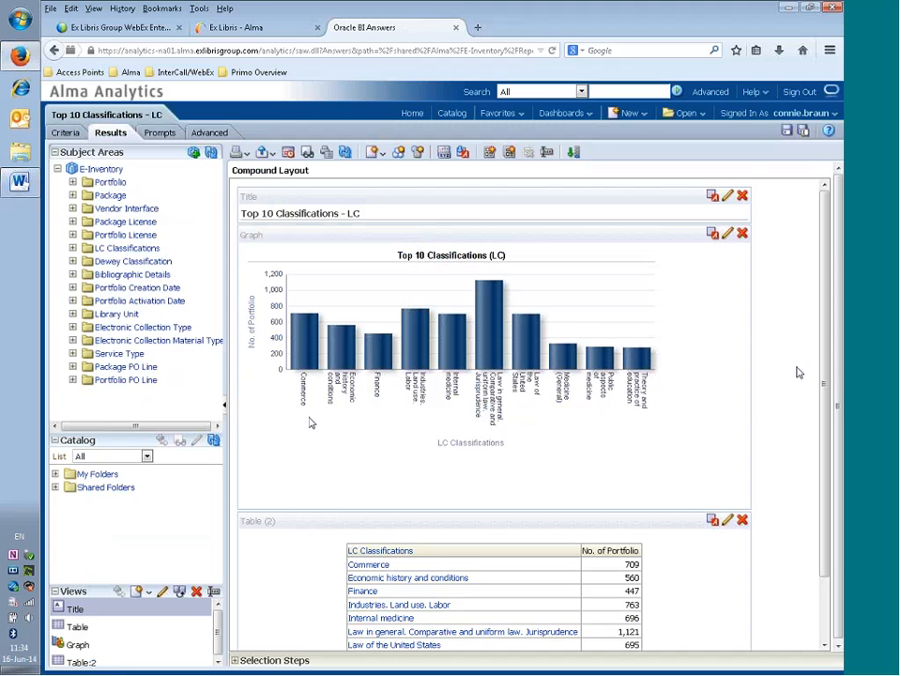
pyautogui.moveTo(824, 299); pyautogui.dragTo(825, 364)
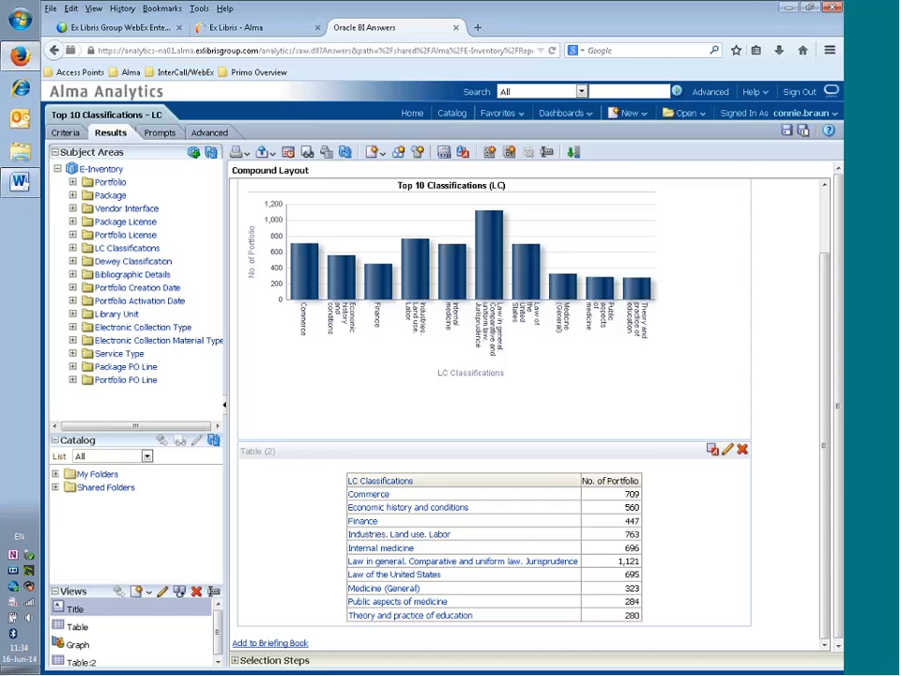
# - On the Criteria tab, edit the 'No. of Portfolio is in top 10' filter
pyautogui.click(66, 134)
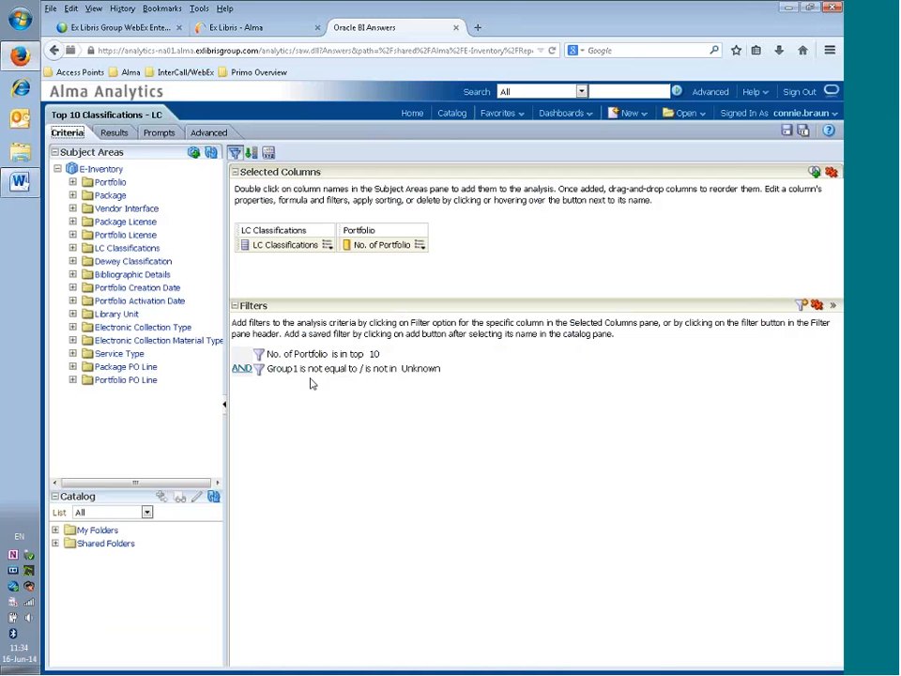
pyautogui.moveTo(282, 360)
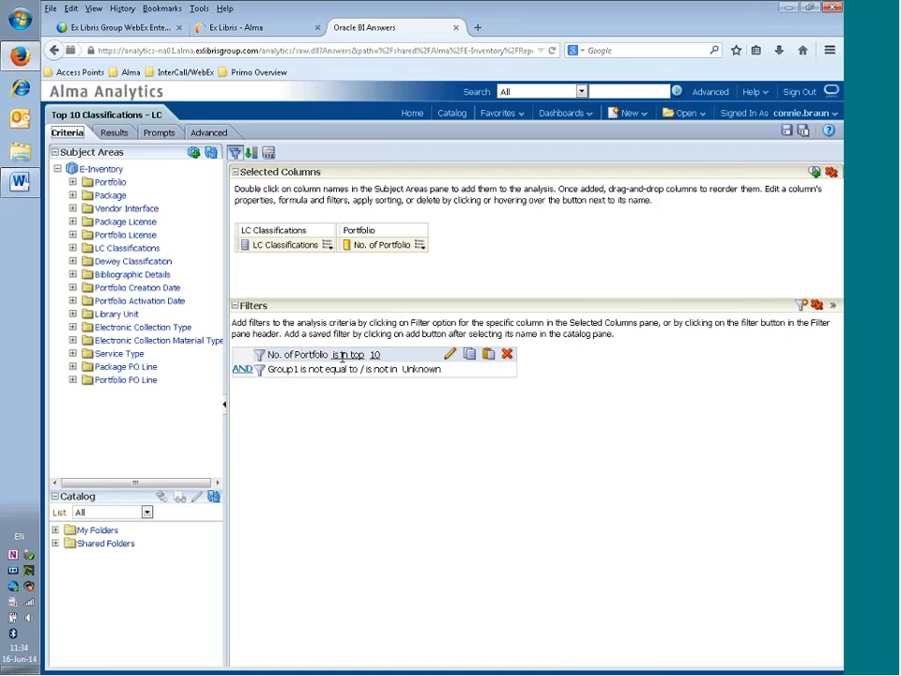
pyautogui.click(448, 356)
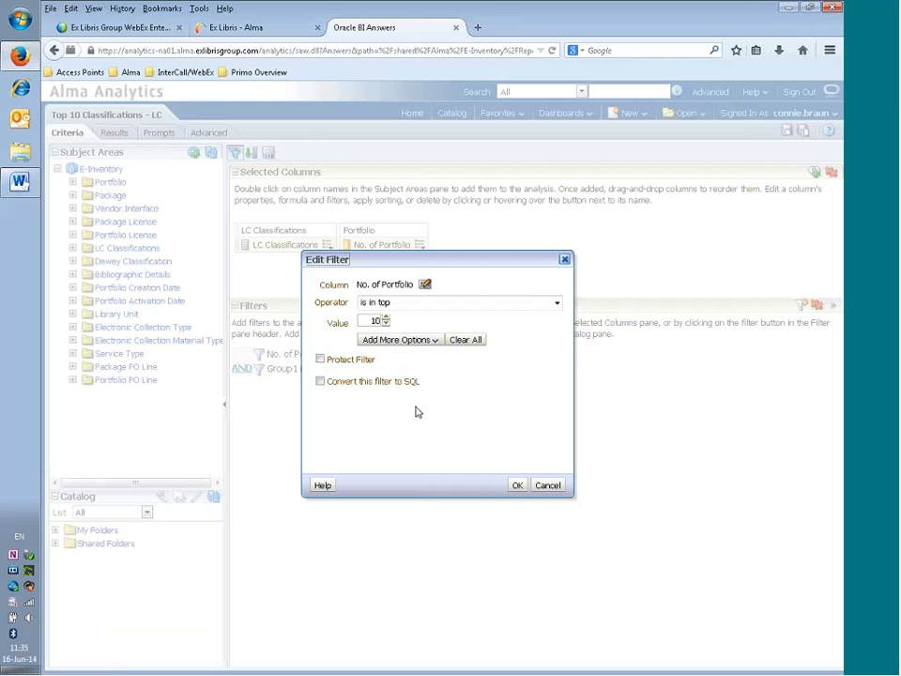
# - Raise the No. of Portfolio filter value from top 10 to top 20
pyautogui.click(367, 320)
pyautogui.click(385, 318)
pyautogui.click(386, 318)
pyautogui.click(386, 318)
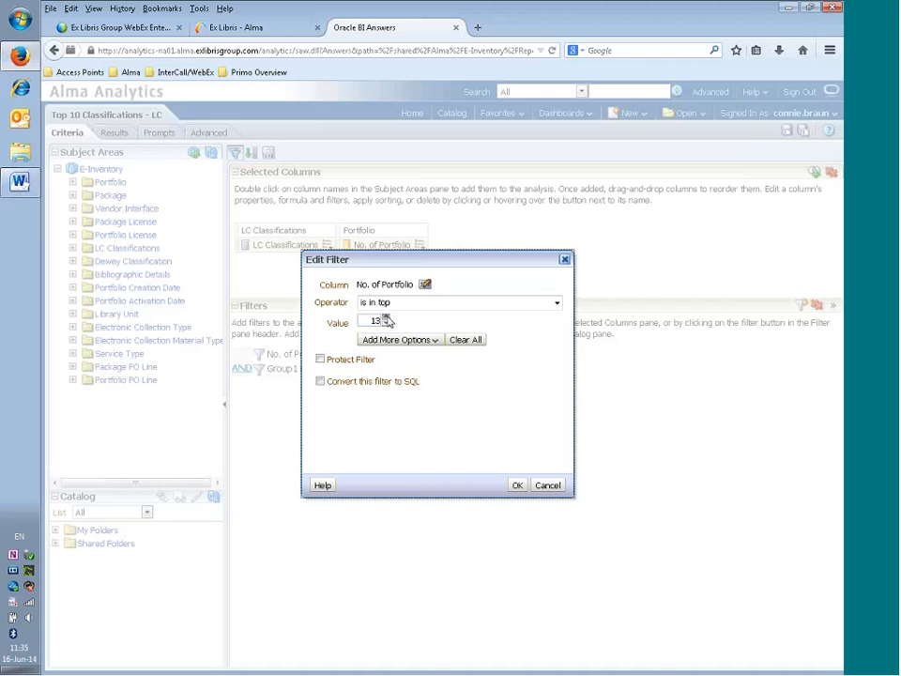
pyautogui.click(386, 318)
pyautogui.click(386, 318)
pyautogui.click(516, 485)
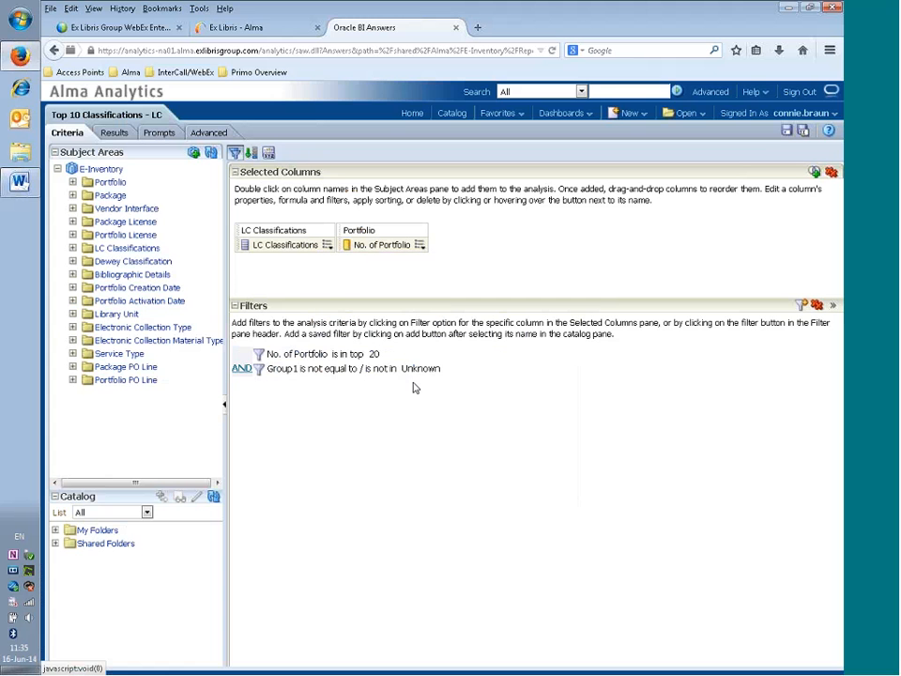
pyautogui.click(449, 369)
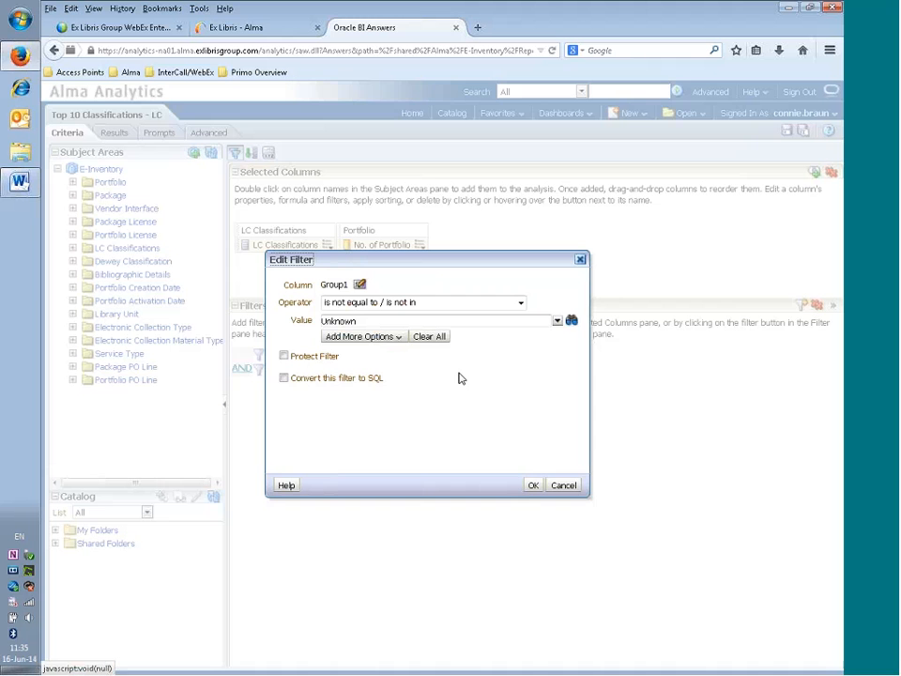
pyautogui.click(556, 321)
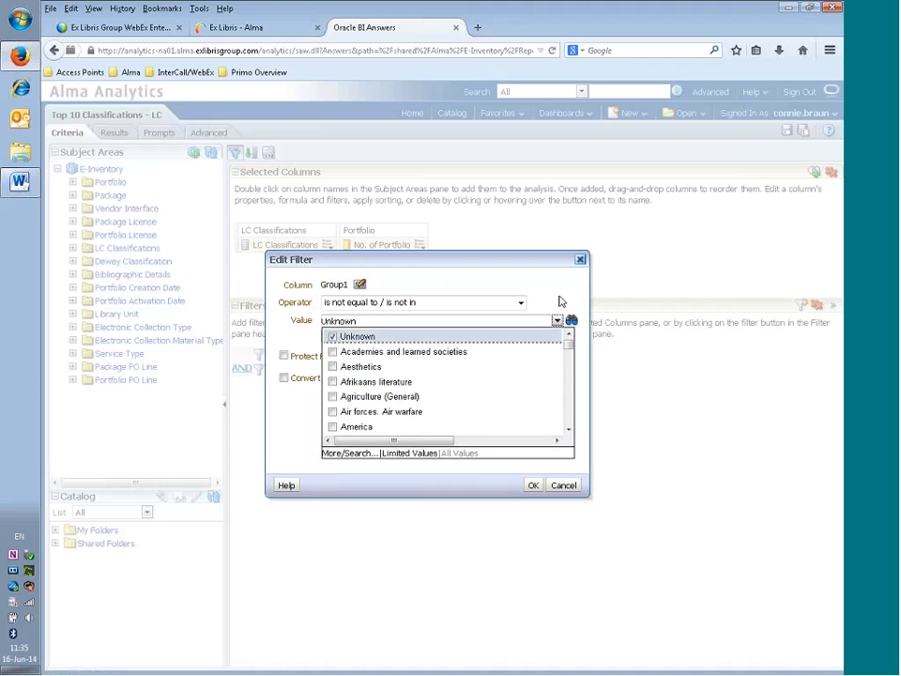
pyautogui.click(560, 300)
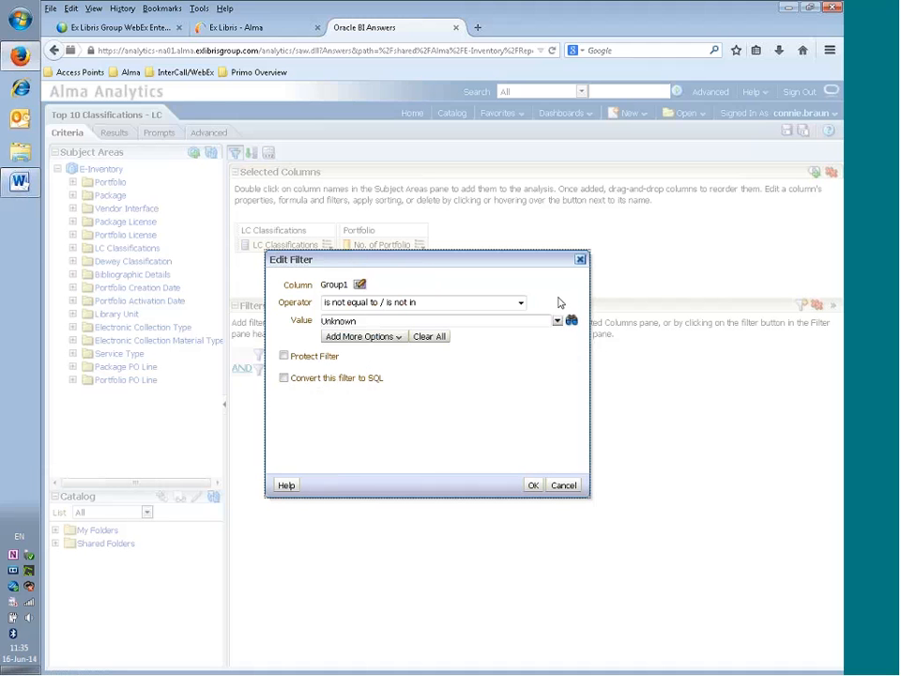
pyautogui.click(534, 487)
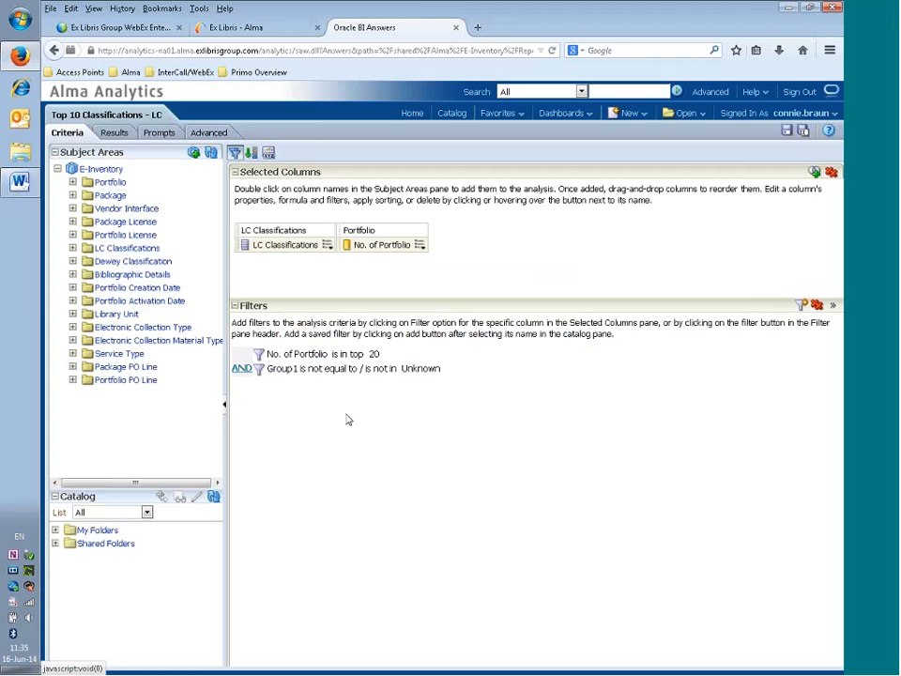
pyautogui.click(114, 132)
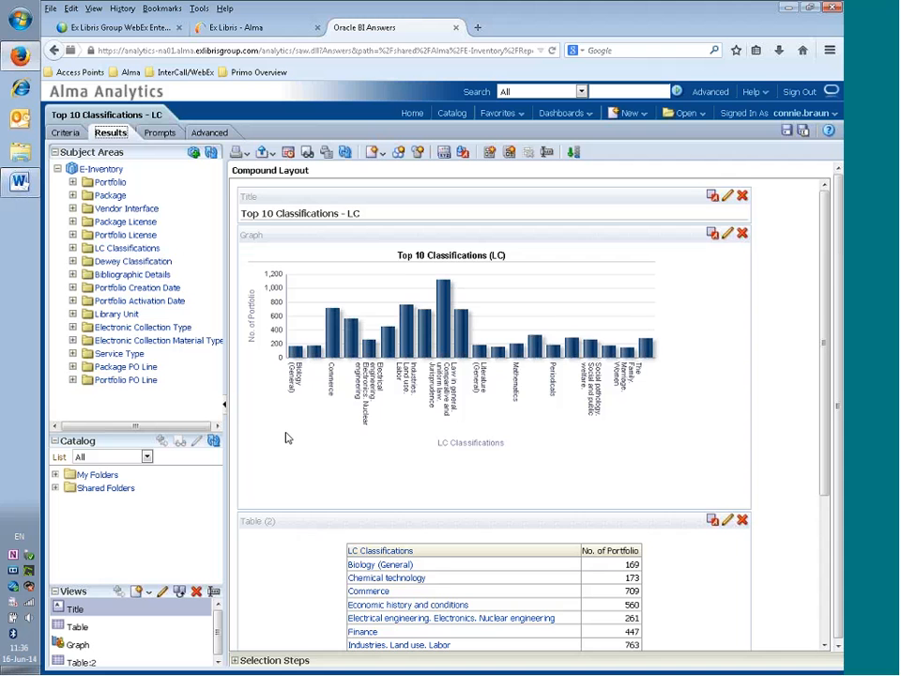
# - Check the 20 classifications in graph and table, then start saving under a new name
pyautogui.scroll(-5, 287, 438)
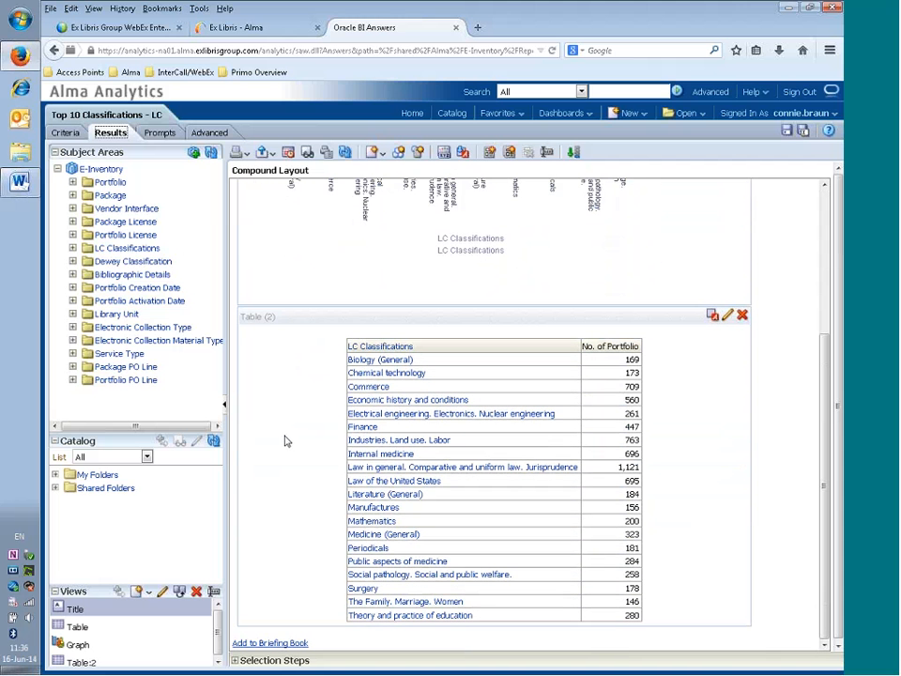
pyautogui.scroll(2, 286, 454)
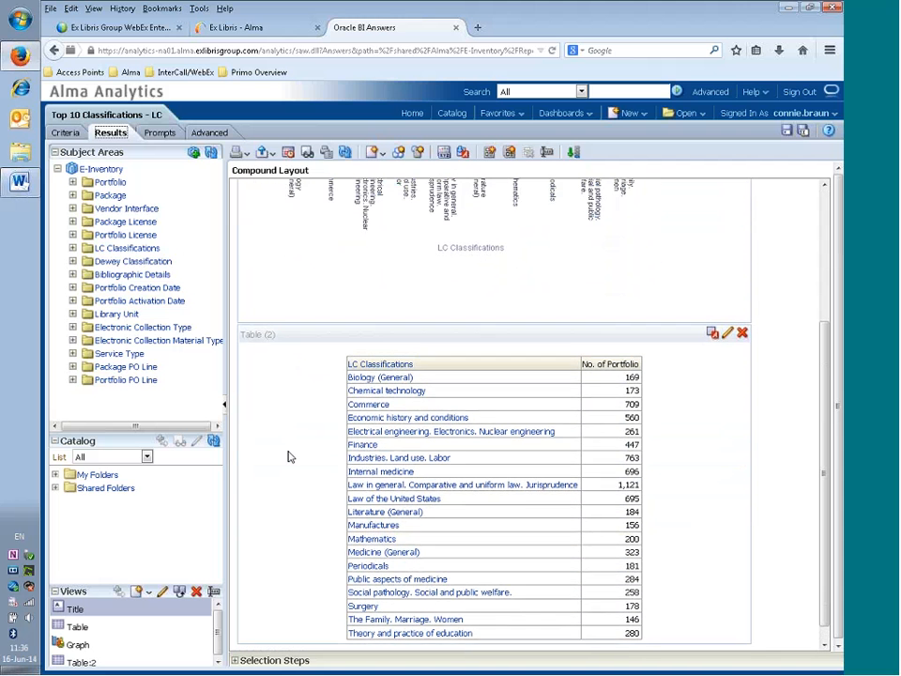
pyautogui.scroll(3, 289, 457)
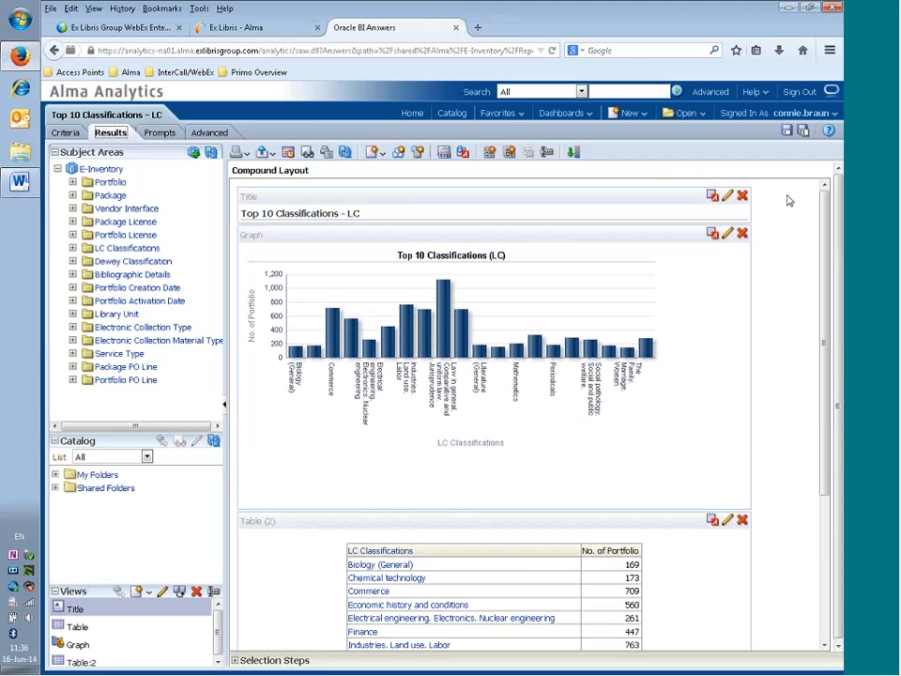
pyautogui.click(804, 133)
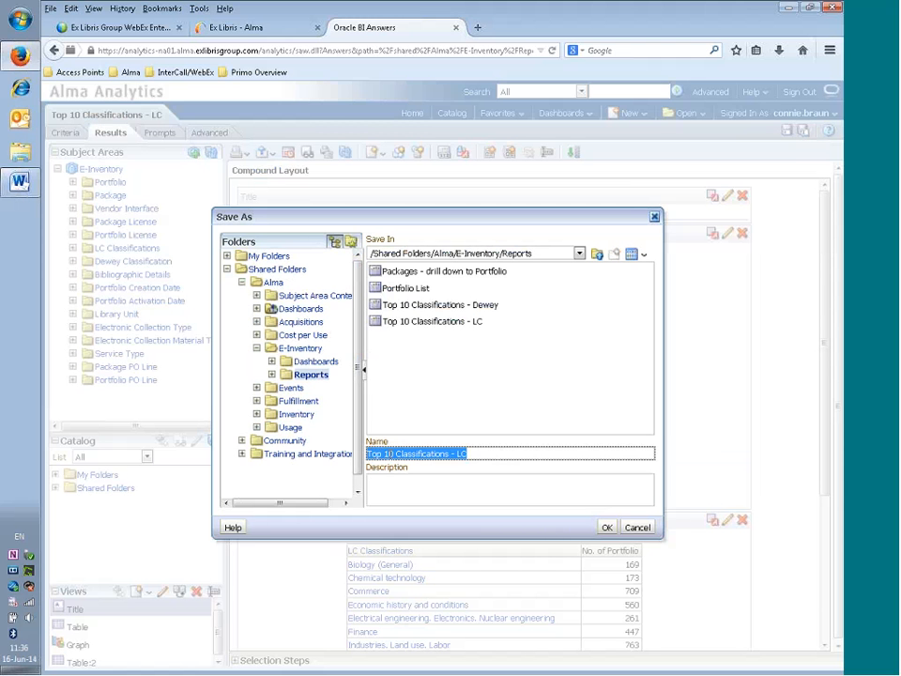
# - Save as 'Top 20 Classifications - LC' in Training and Integration Reports, described 'Changed top 10 to top 20 and added a table view'
pyautogui.click(390, 455)
pyautogui.press('BackSpace')
pyautogui.write('2')
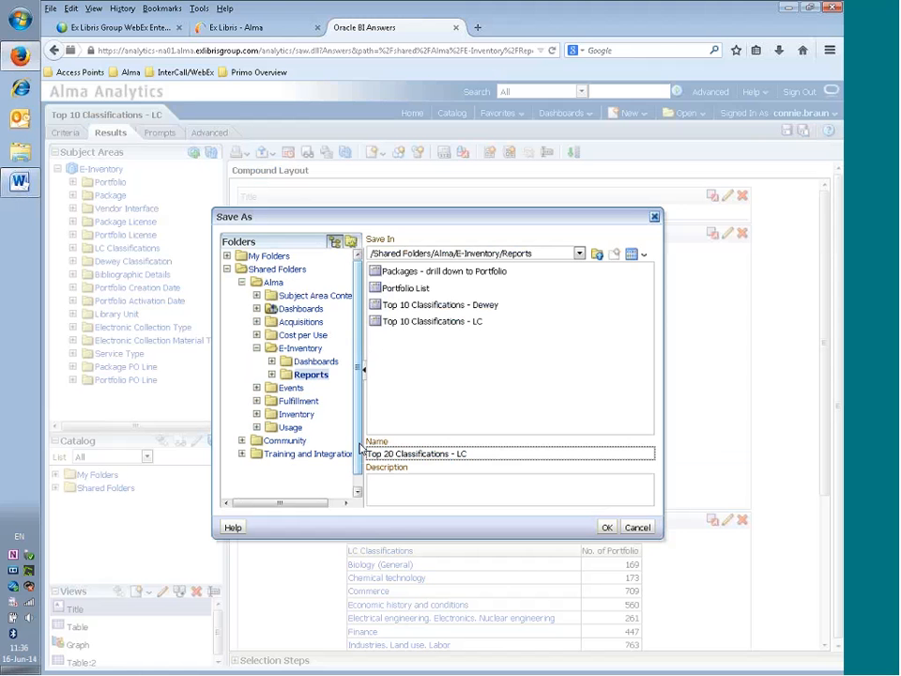
pyautogui.click(241, 453)
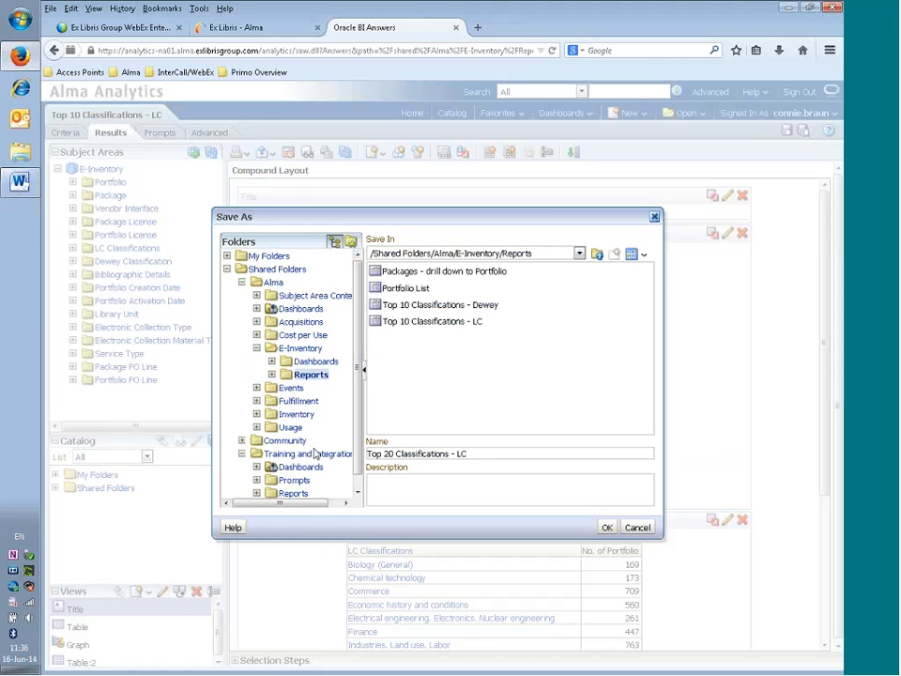
pyautogui.click(294, 493)
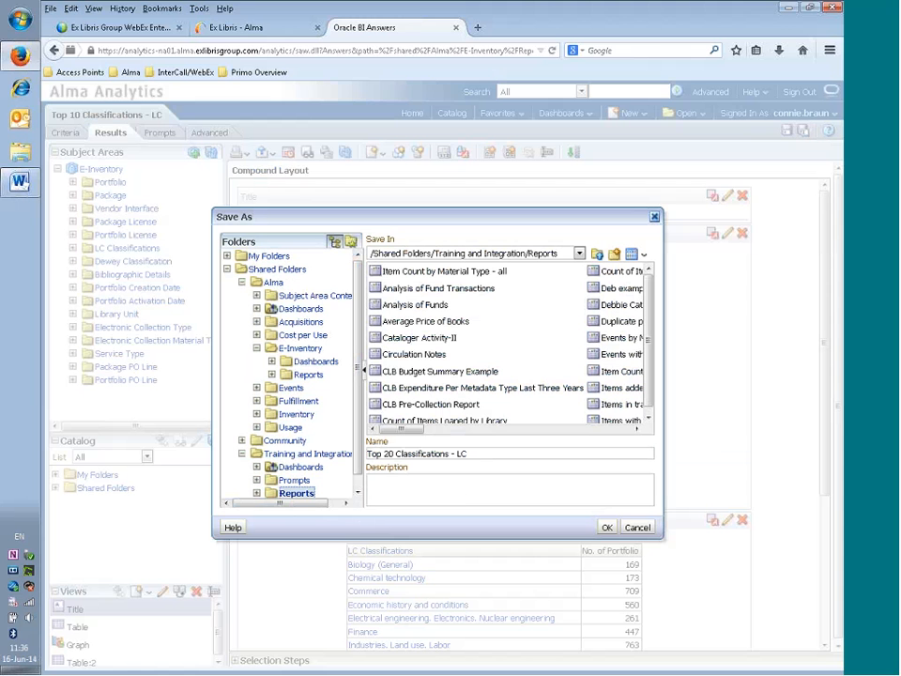
pyautogui.click(455, 479)
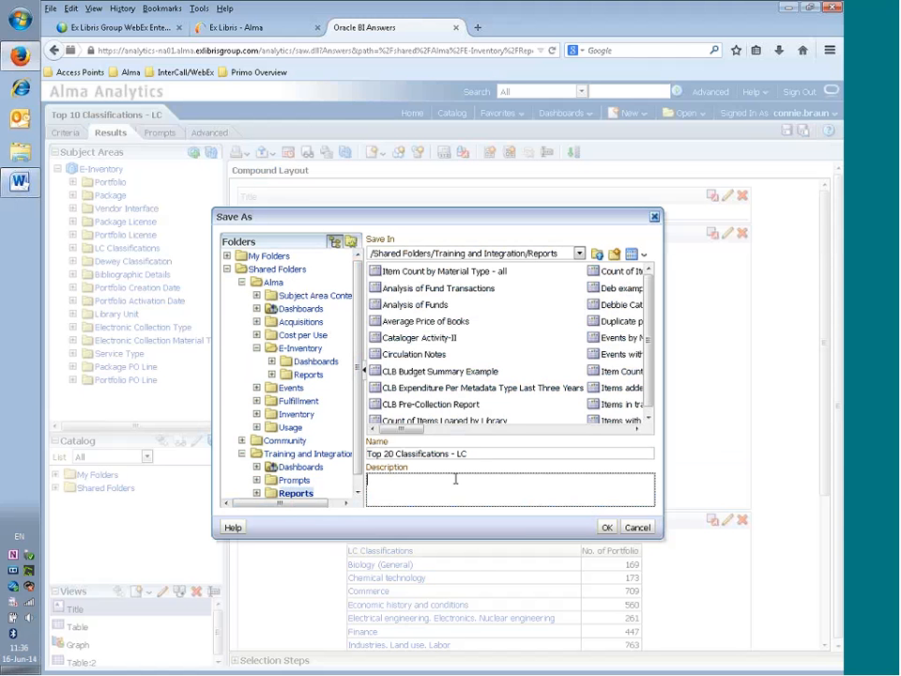
pyautogui.write('Changed top 10 to top 20 and added a table vi')
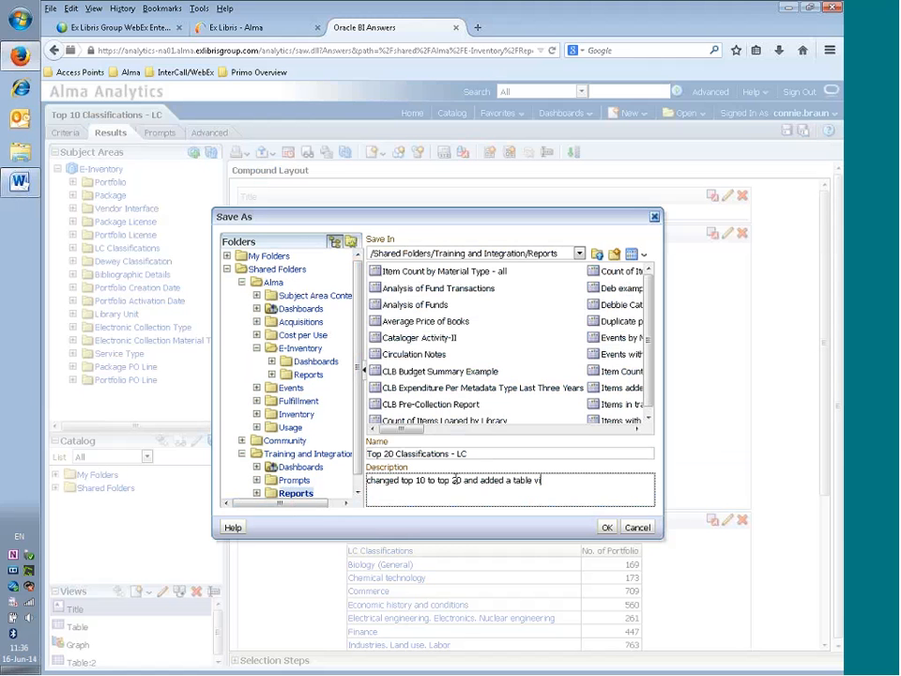
pyautogui.write('ew')
pyautogui.click(607, 528)
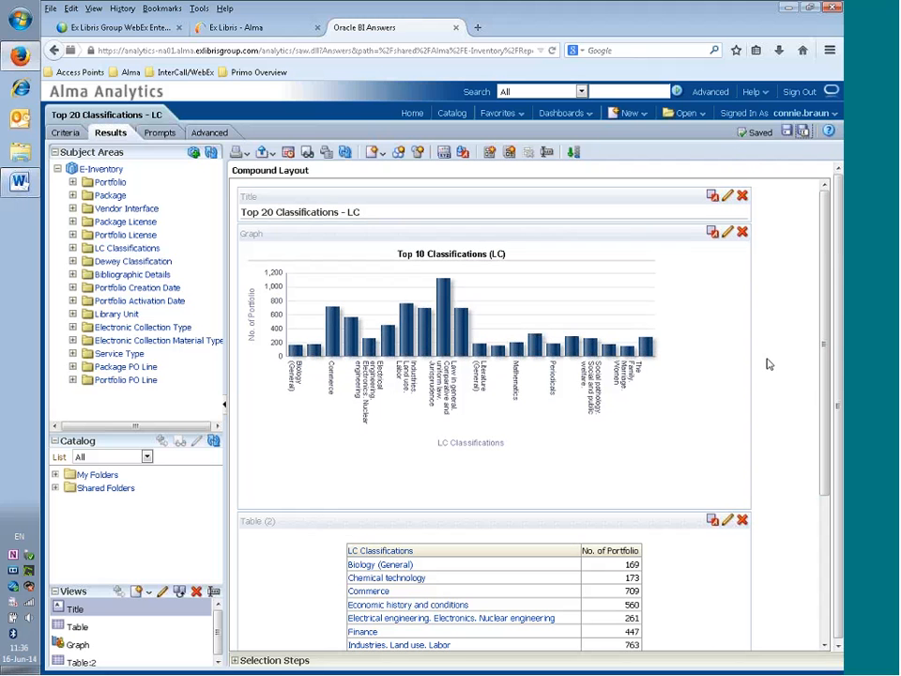
# - Review the full Top 20 classifications table and check the Word task list
pyautogui.scroll(-3, 766, 368)
pyautogui.scroll(-2, 765, 385)
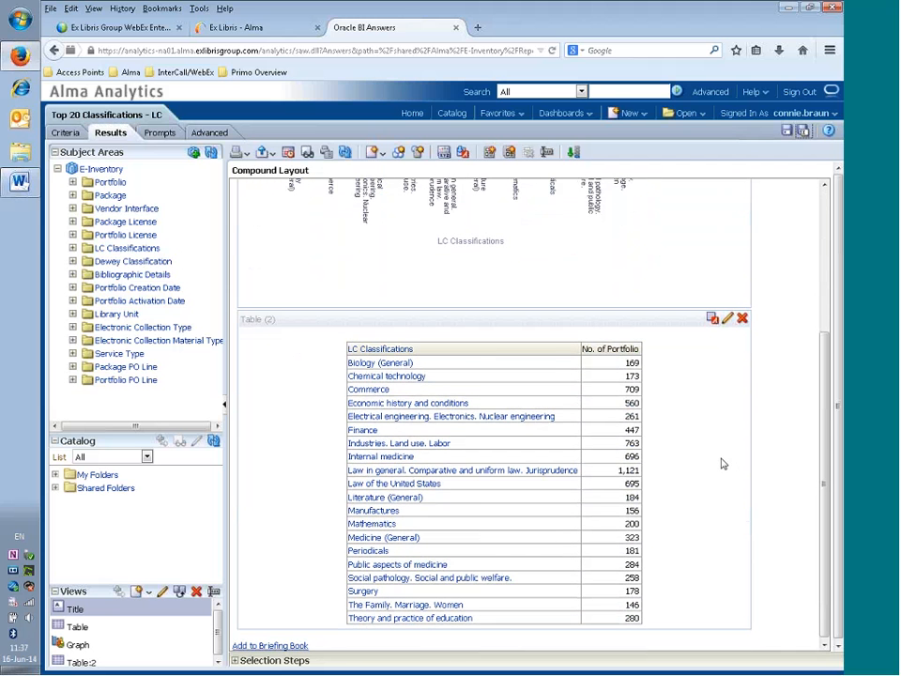
pyautogui.scroll(-1, 729, 481)
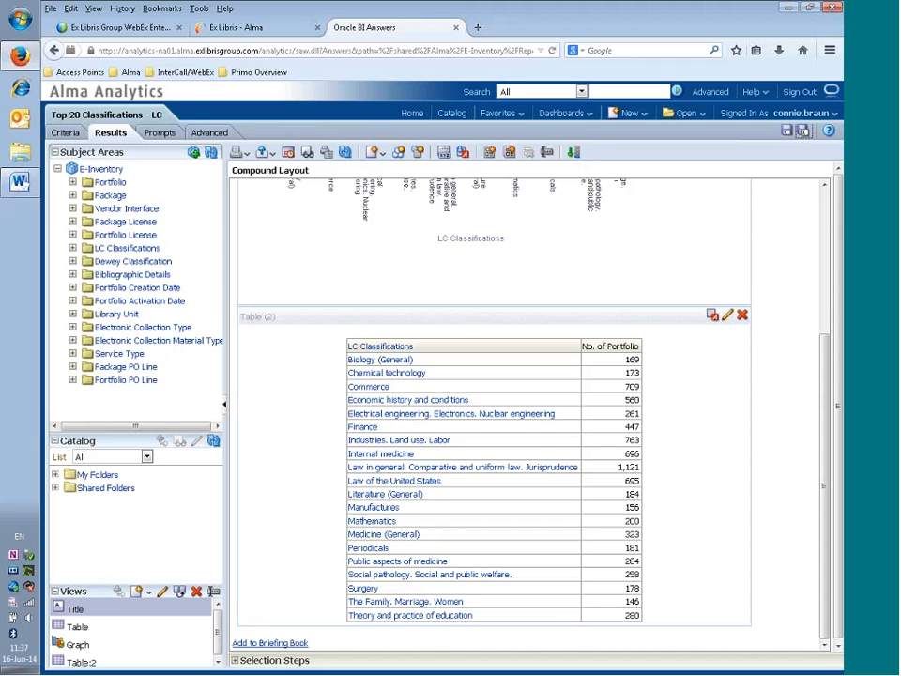
pyautogui.click(21, 184)
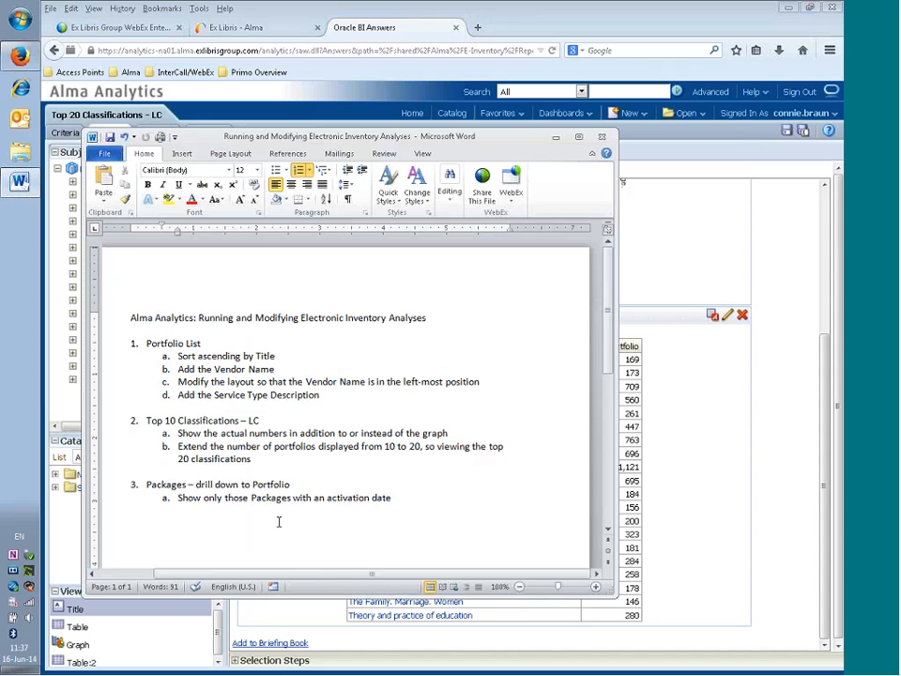
# - Return to Alma Analytics and open the Catalog of saved analyses
pyautogui.click(529, 26)
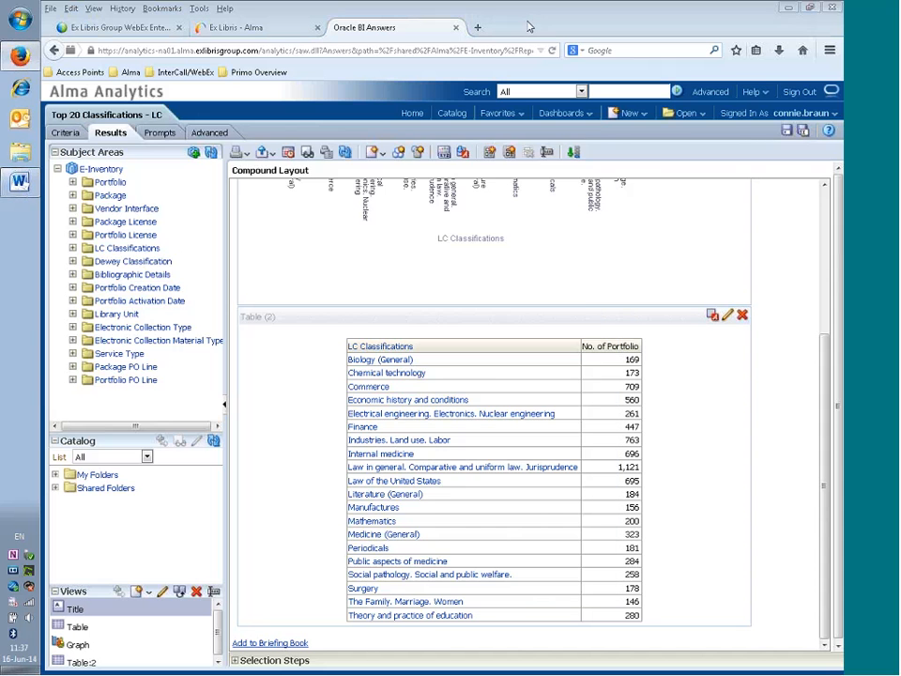
pyautogui.click(786, 134)
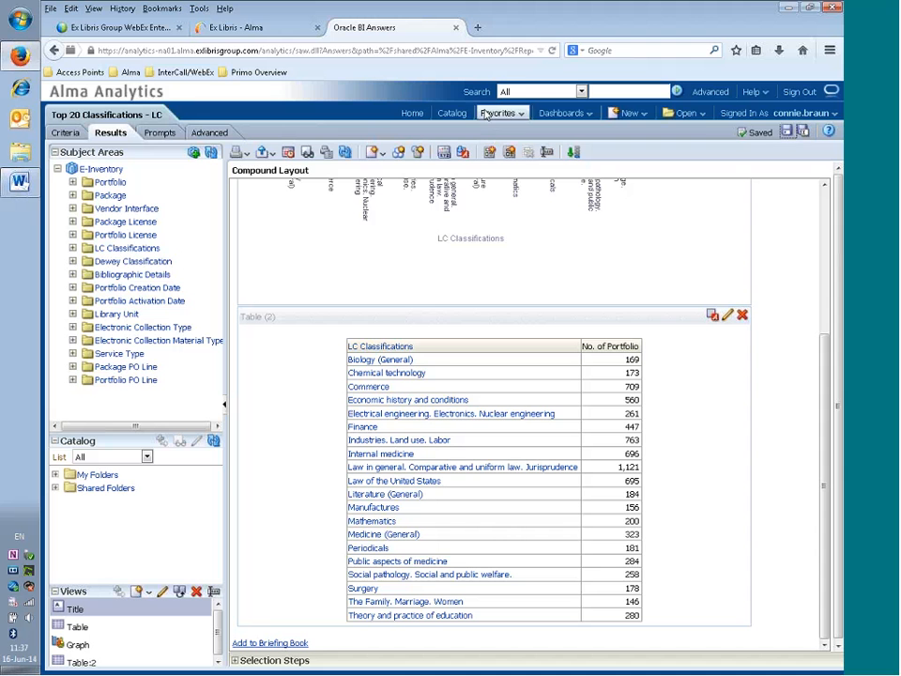
pyautogui.click(452, 114)
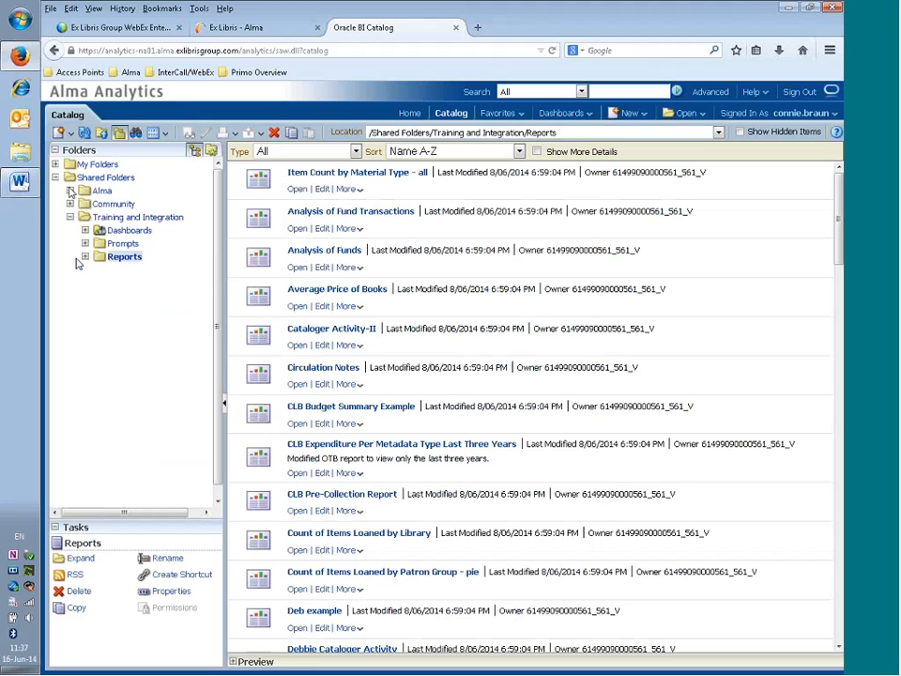
# - List the four reports in Shared Folders > Alma > E-Inventory > Reports
pyautogui.click(70, 190)
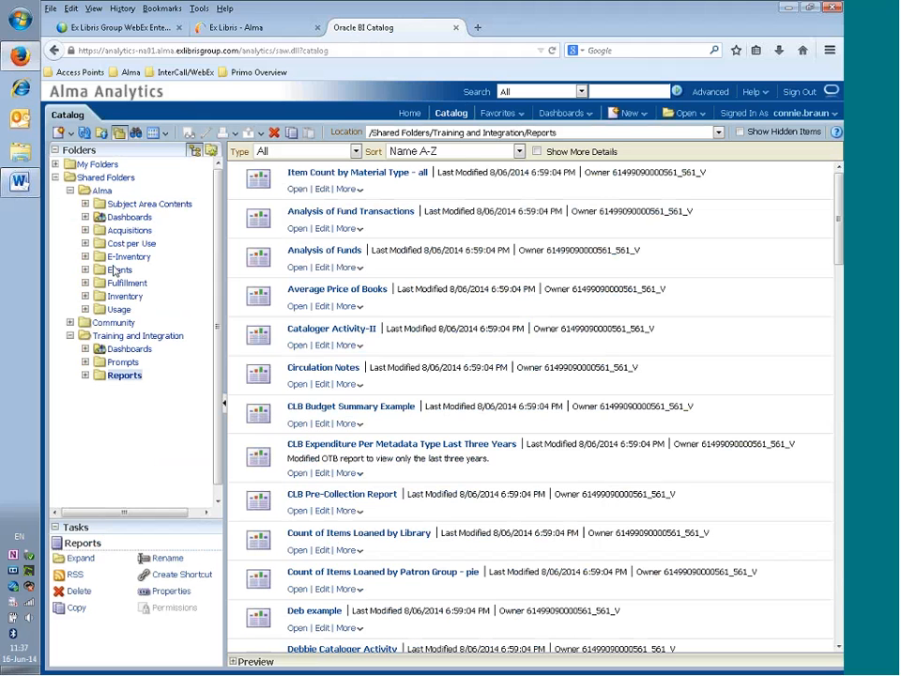
pyautogui.click(85, 256)
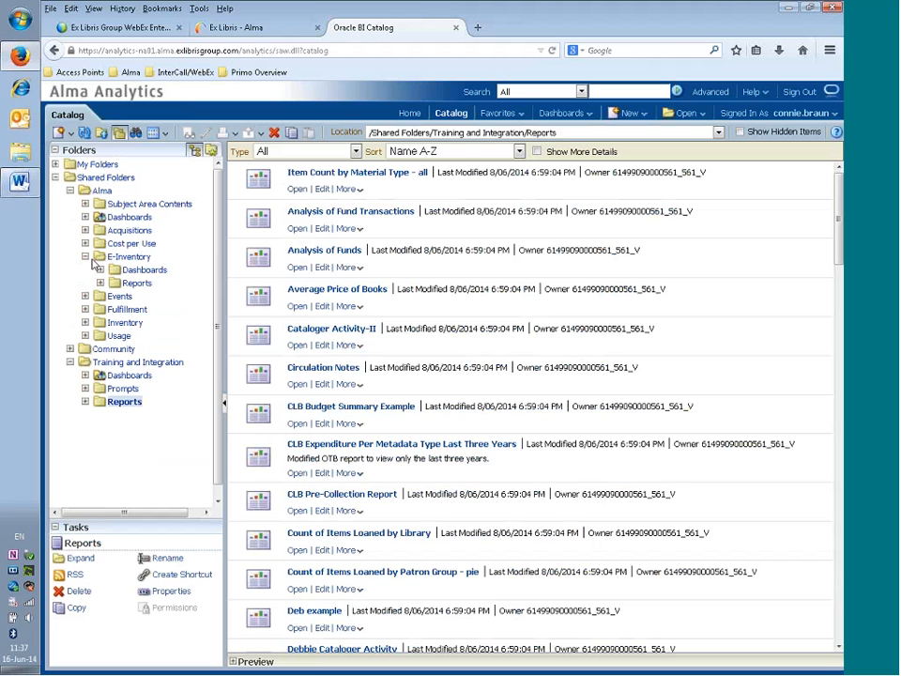
pyautogui.click(137, 283)
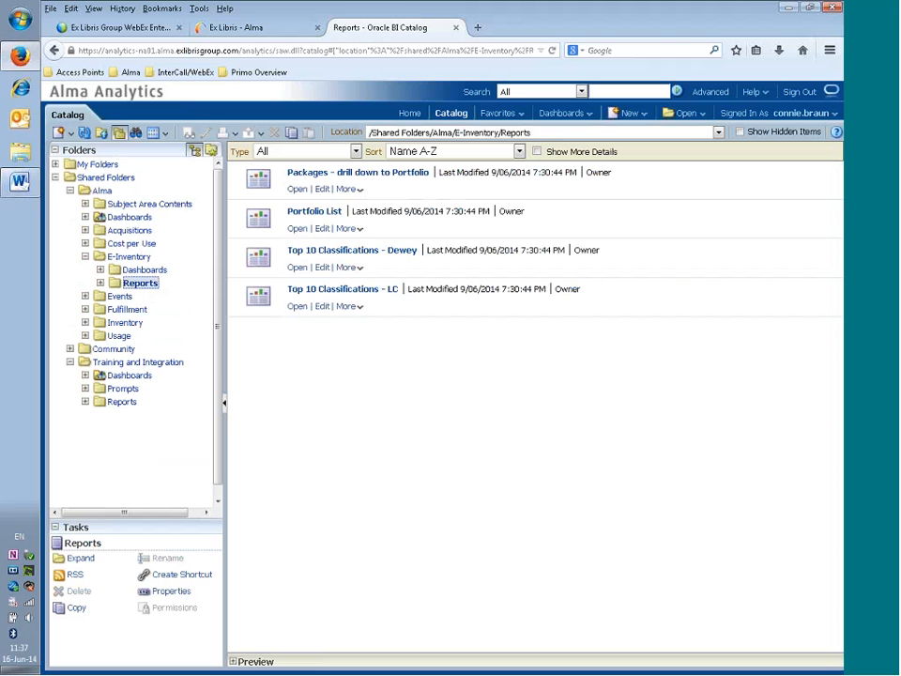
# - Edit Packages - drill down to Portfolio, scan its results, and show its Criteria
pyautogui.click(325, 191)
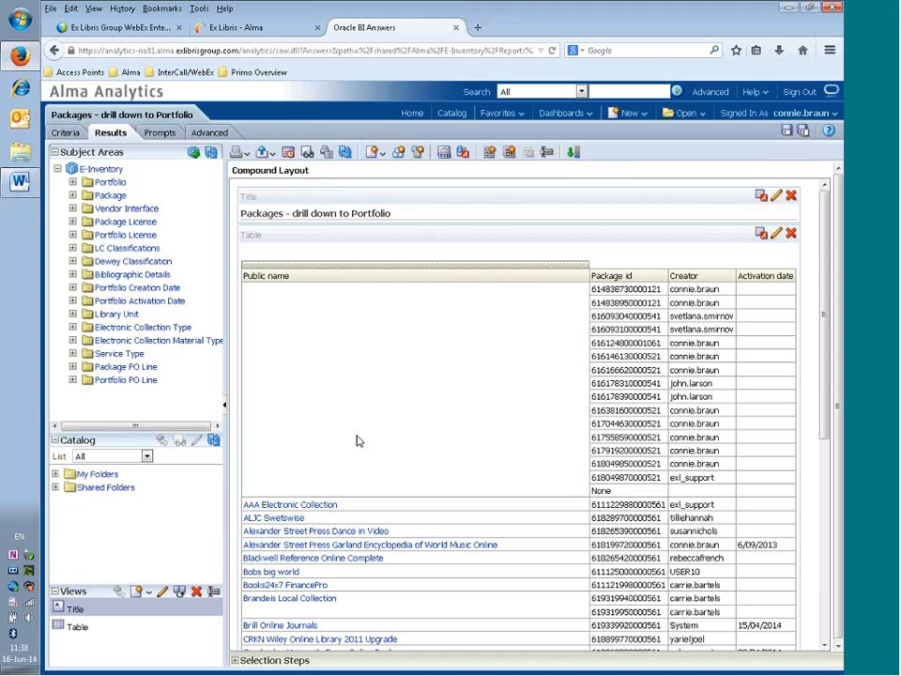
pyautogui.scroll(-5, 357, 440)
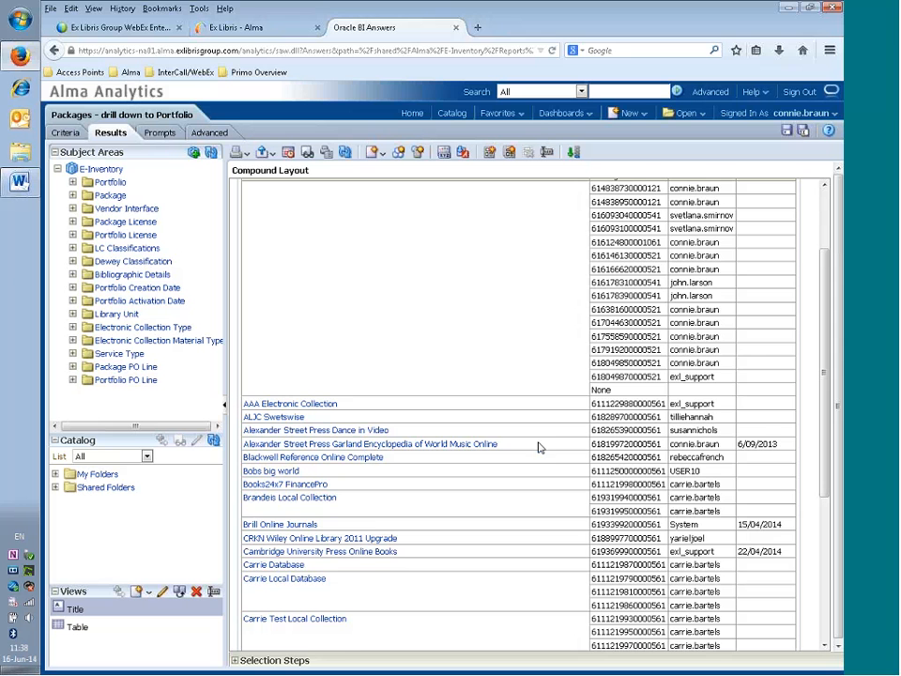
pyautogui.scroll(3, 539, 447)
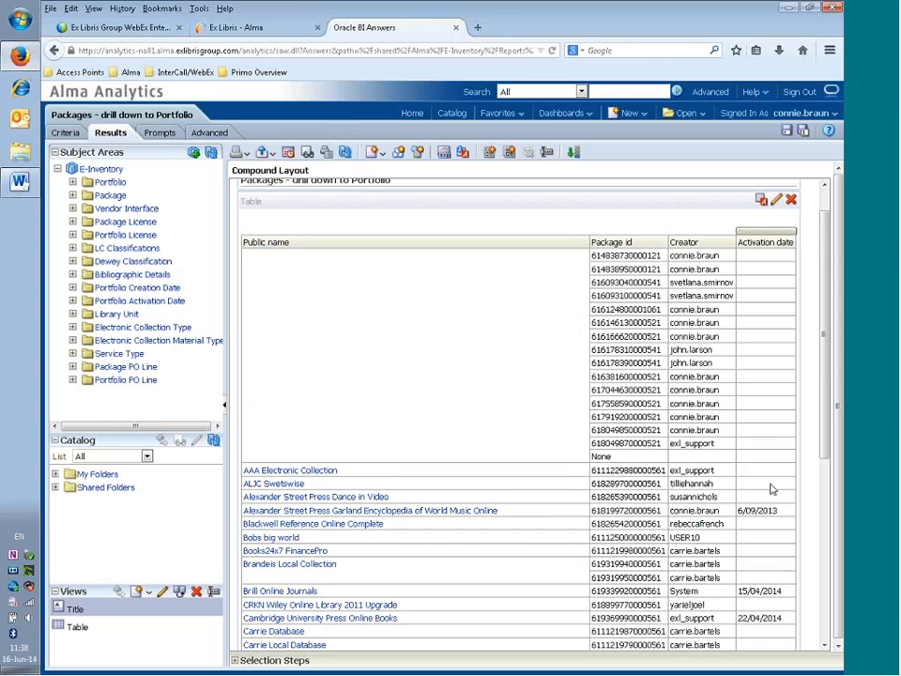
pyautogui.scroll(-4, 771, 489)
pyautogui.scroll(-3, 776, 489)
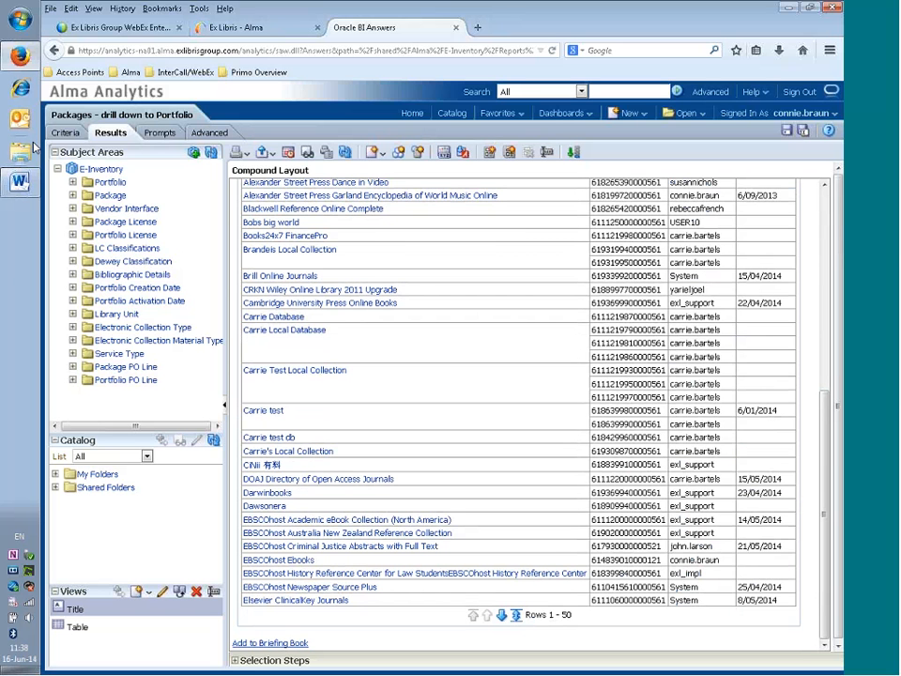
pyautogui.click(64, 132)
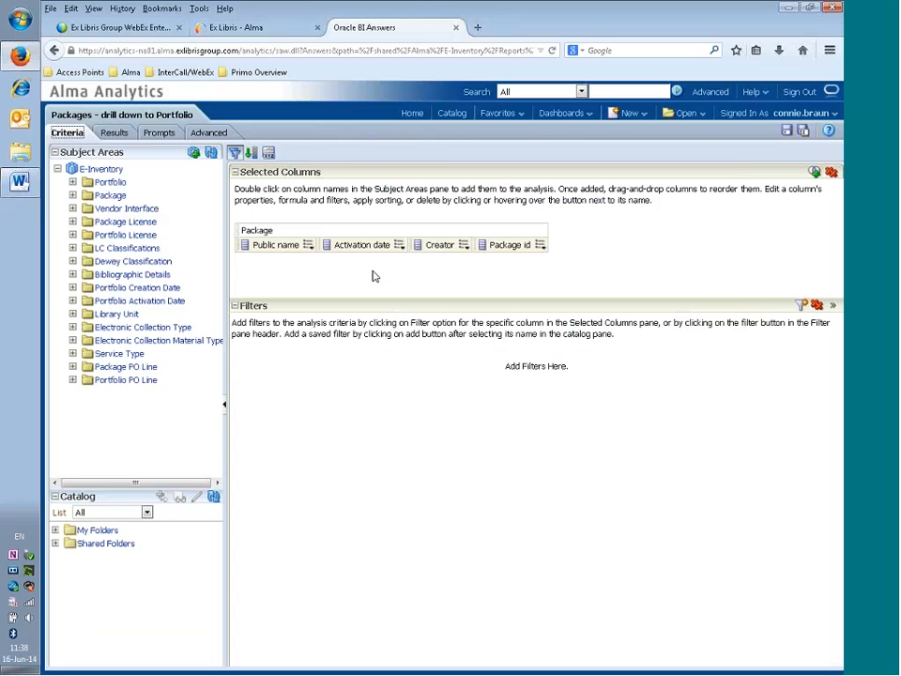
# - Add an 'Activation date is not null' filter to the Packages analysis
pyautogui.click(400, 247)
pyautogui.moveTo(401, 246)
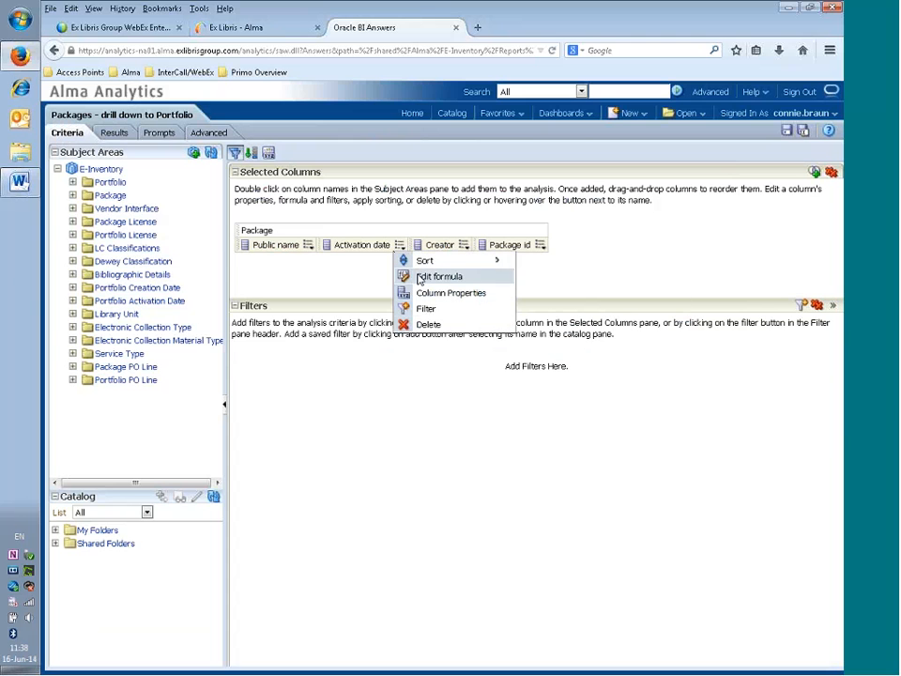
pyautogui.click(426, 308)
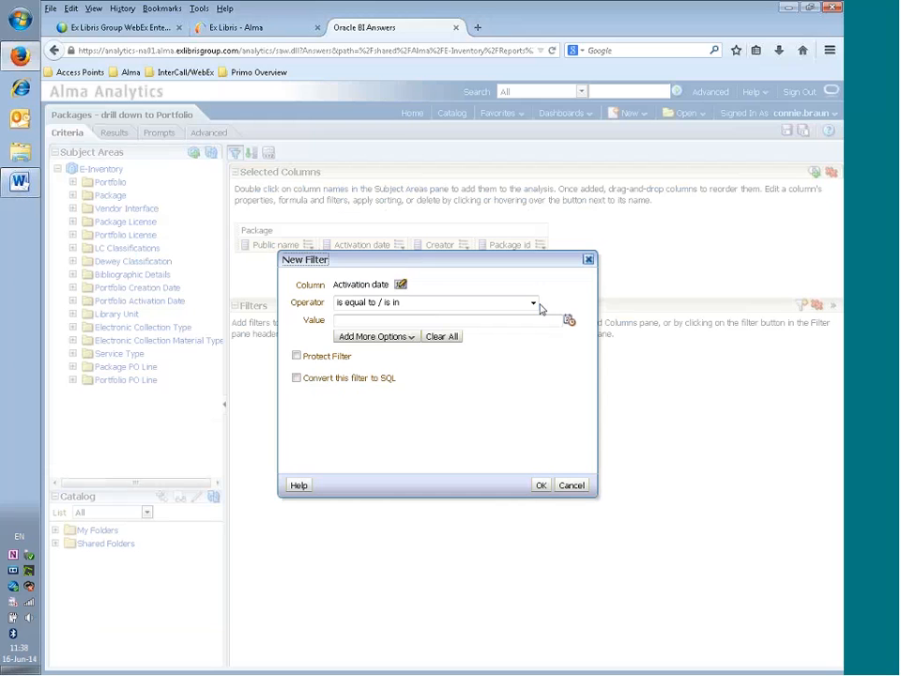
pyautogui.click(534, 304)
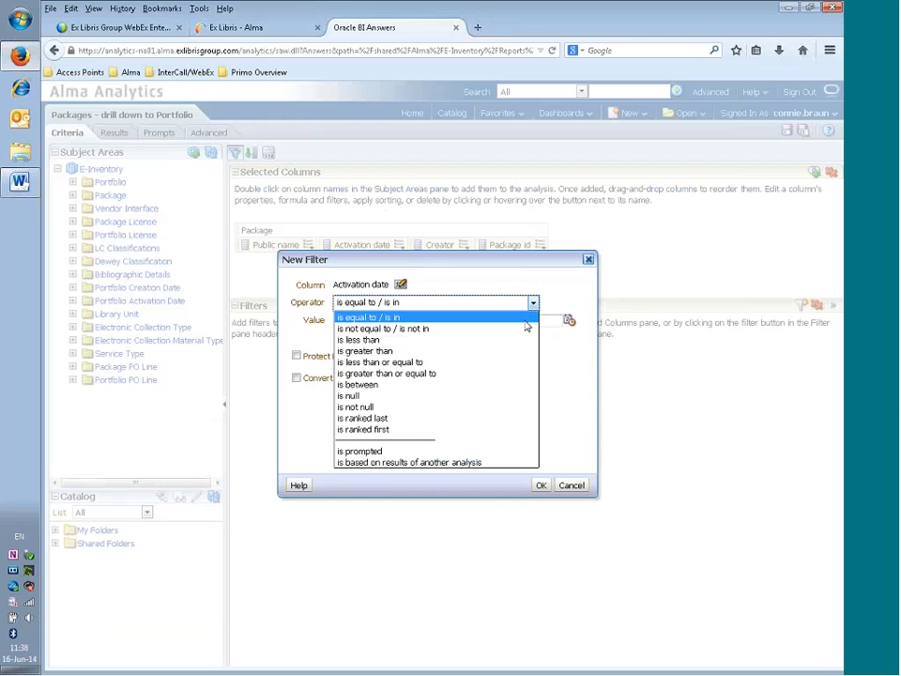
pyautogui.click(495, 407)
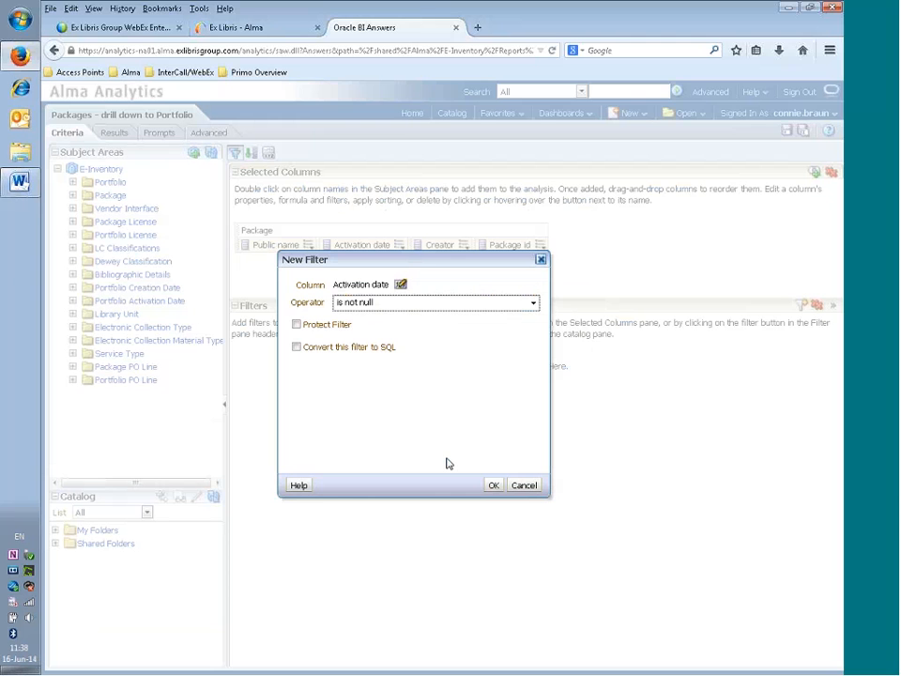
pyautogui.click(494, 485)
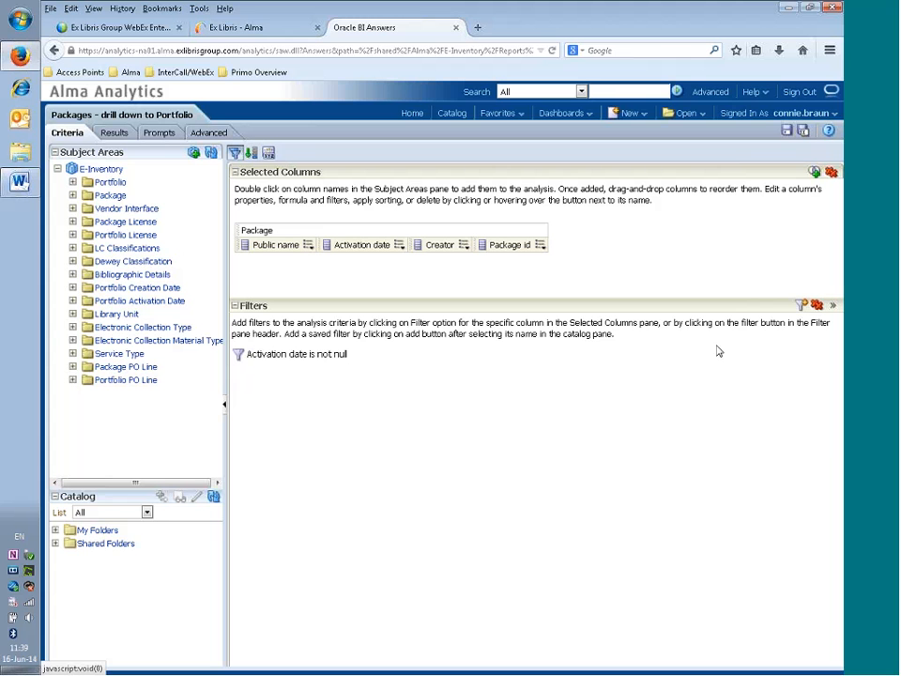
# - Save a copy to Training and Integration/Reports, named 'Packages - drill down to Portfolio with activation date'
pyautogui.click(806, 131)
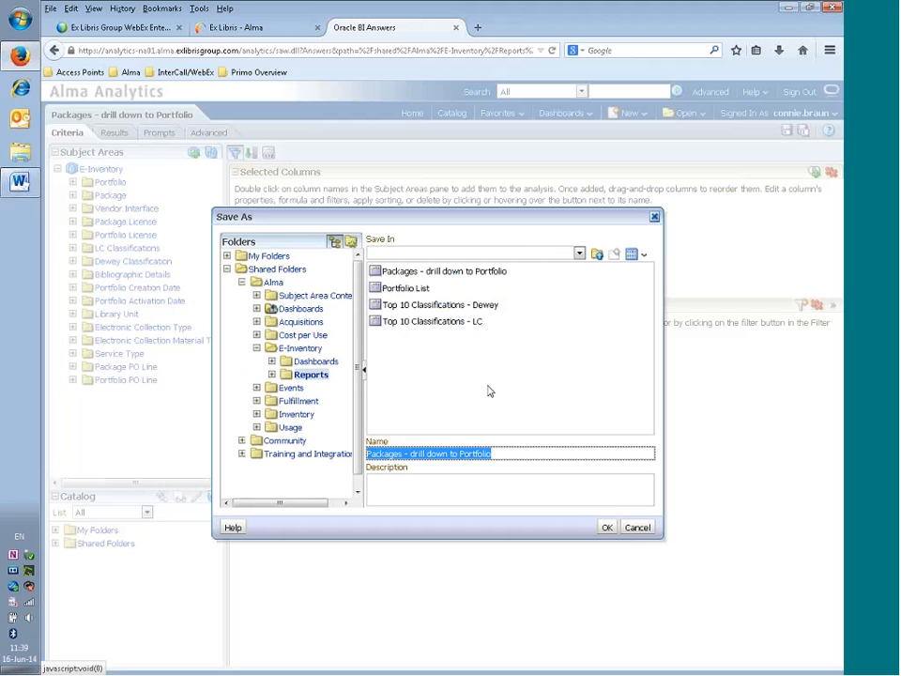
pyautogui.click(241, 453)
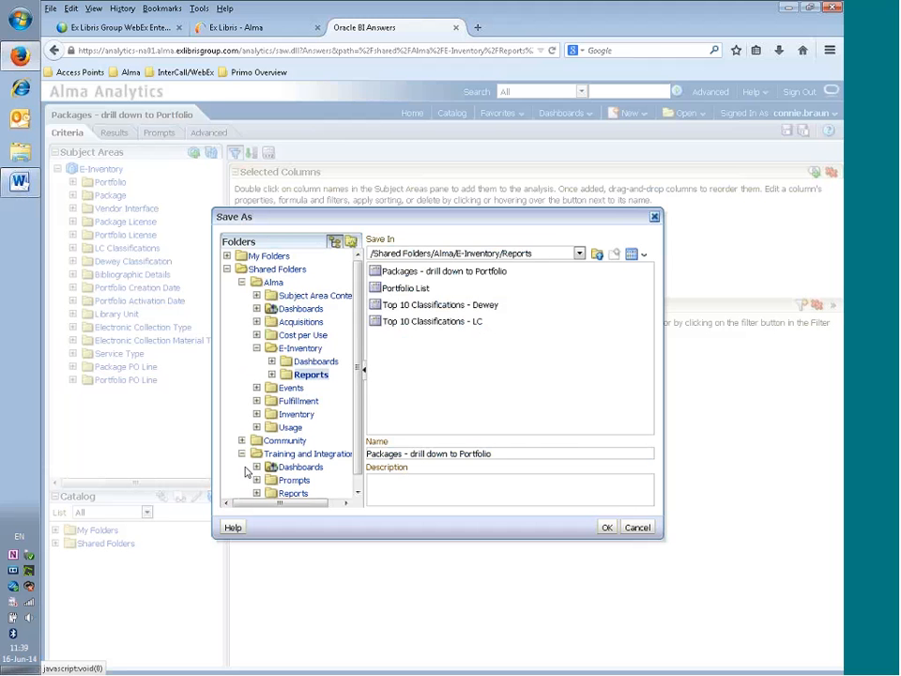
pyautogui.click(293, 494)
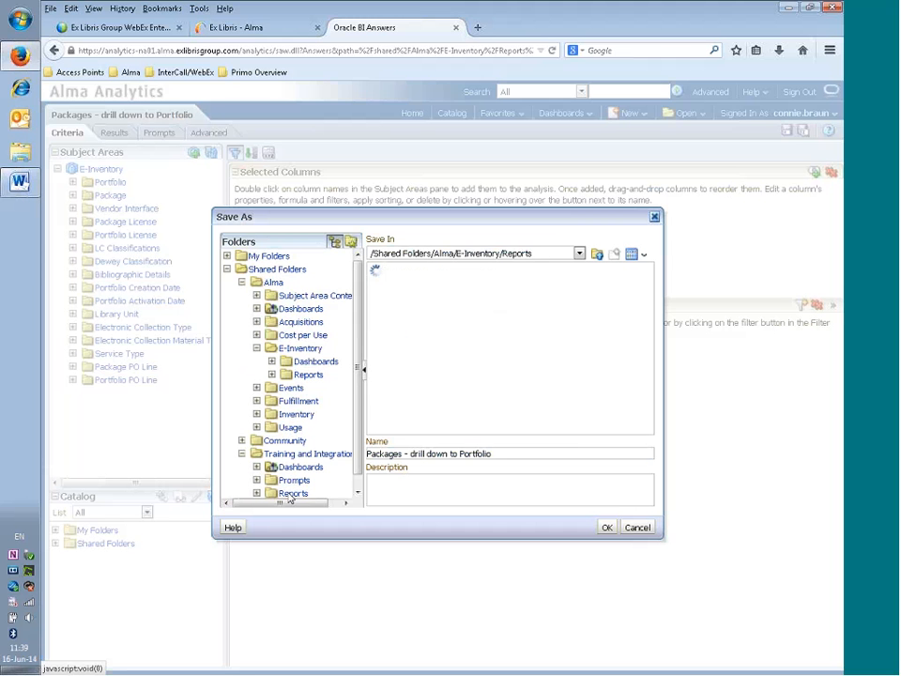
pyautogui.click(539, 449)
pyautogui.write('with')
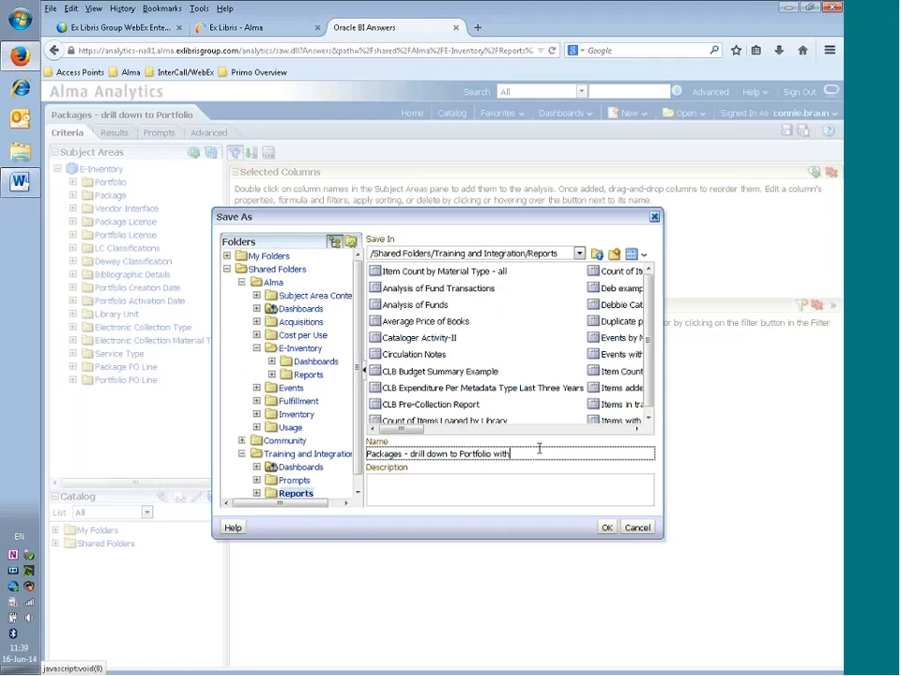
pyautogui.write(' activation date')
# - Add the description 'modified to include only those titles with an activation date' and save
pyautogui.press('Tab')
pyautogui.write('mo')
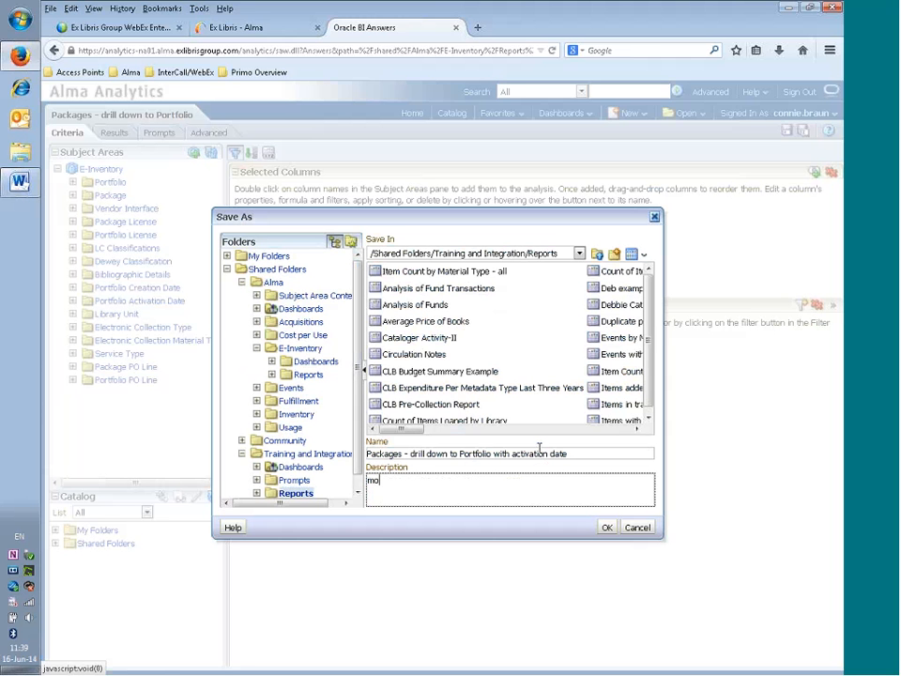
pyautogui.write('dified to include only thow')
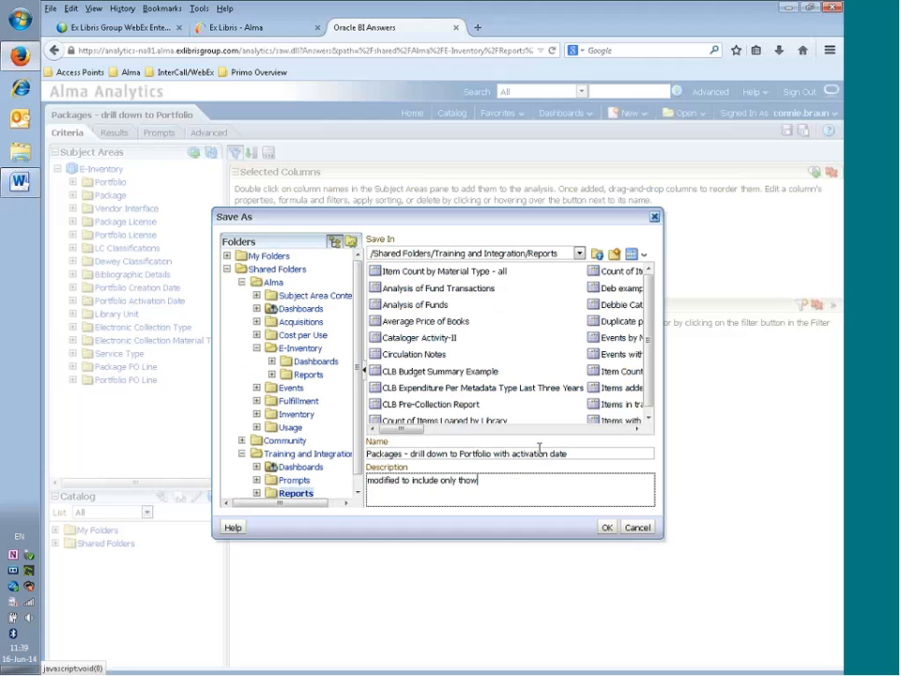
pyautogui.press('BackSpace')
pyautogui.write('e')
pyautogui.press('BackSpace')
pyautogui.write('se titles with an activation date')
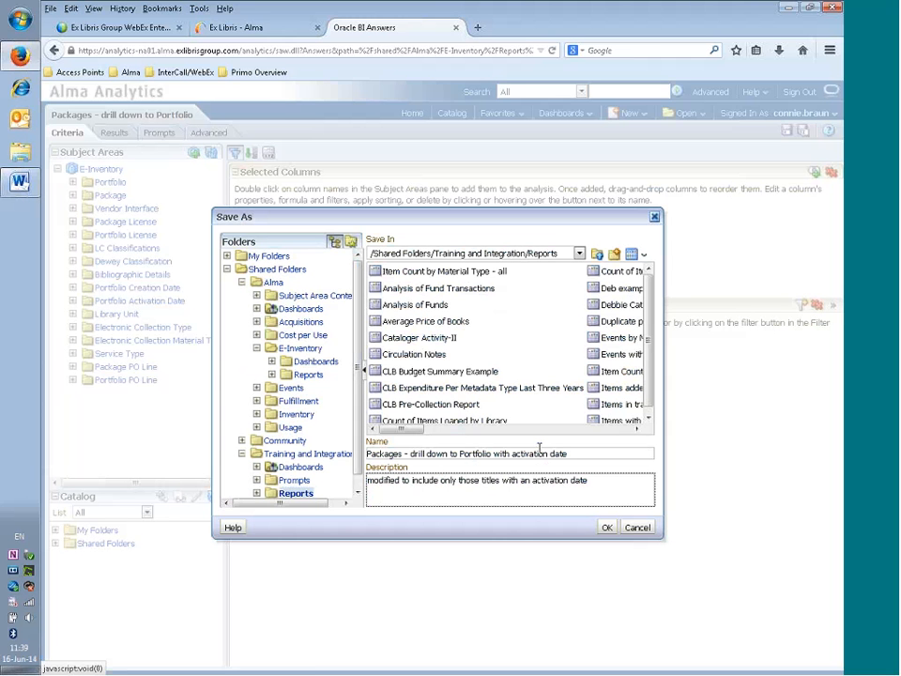
pyautogui.click(607, 527)
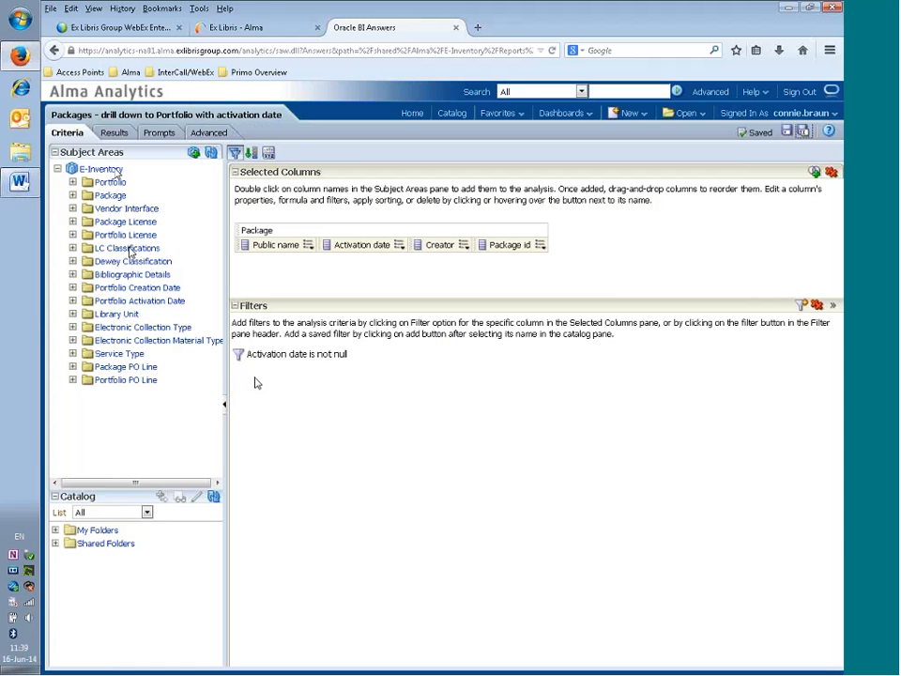
pyautogui.click(160, 135)
pyautogui.click(113, 133)
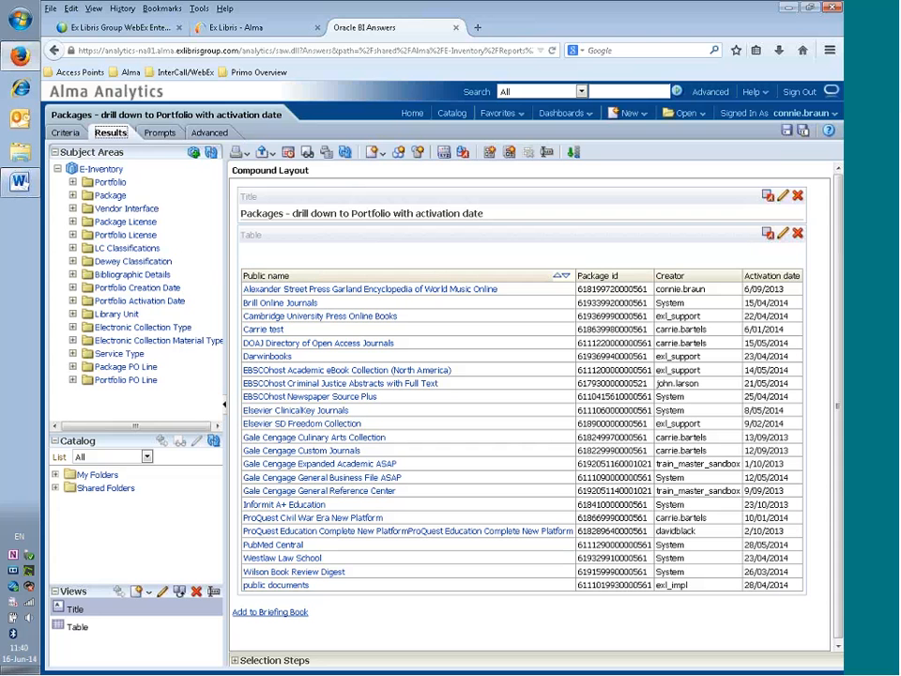
pyautogui.click(73, 135)
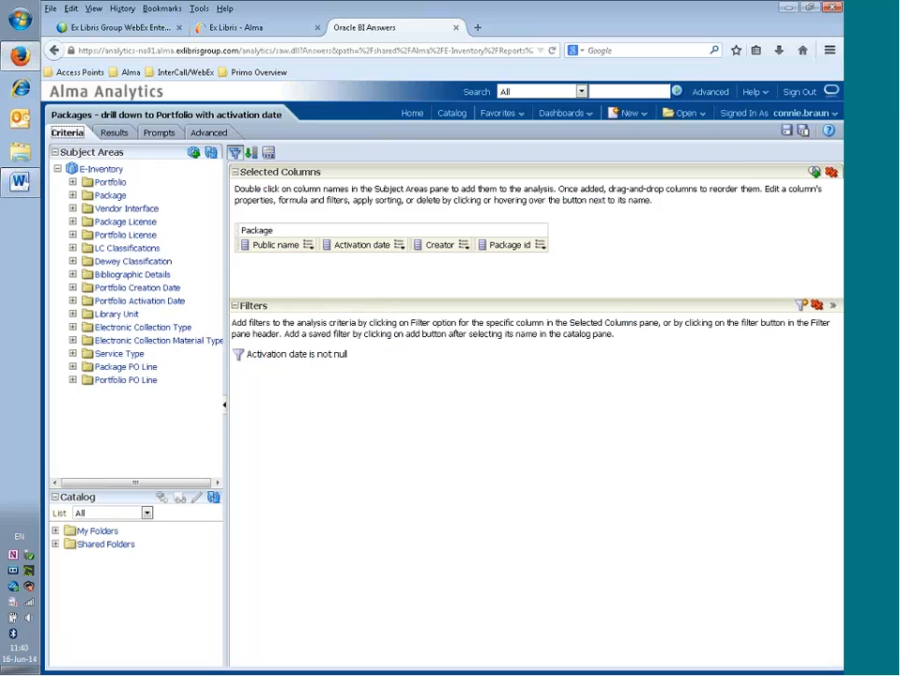
# - Save as 'Packages - drill down to Portfolio without activation date', described 'modifying to identify portfolios without an activation date'
pyautogui.click(805, 132)
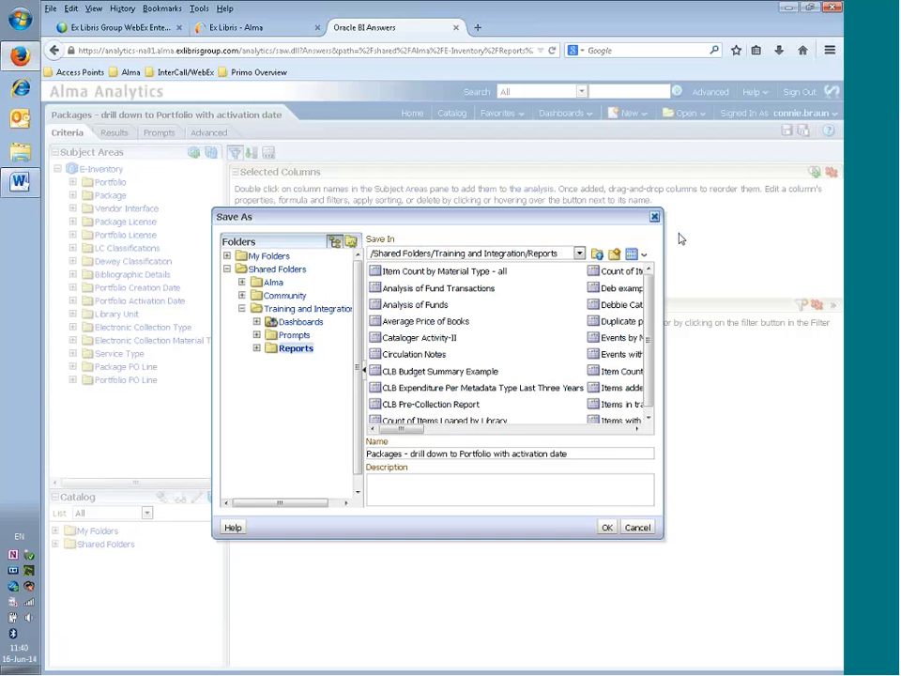
pyautogui.click(509, 454)
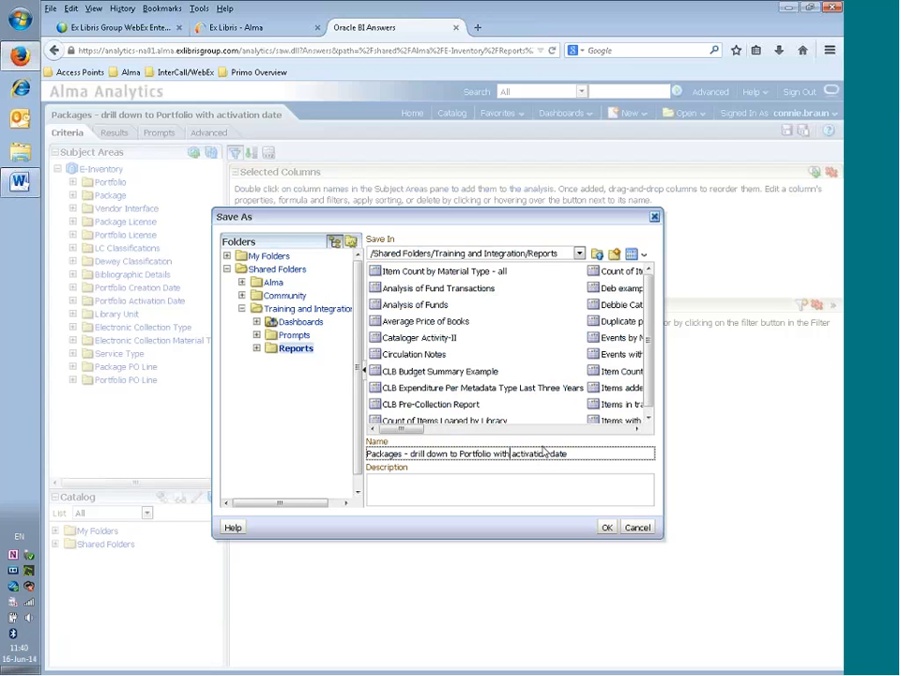
pyautogui.write('out')
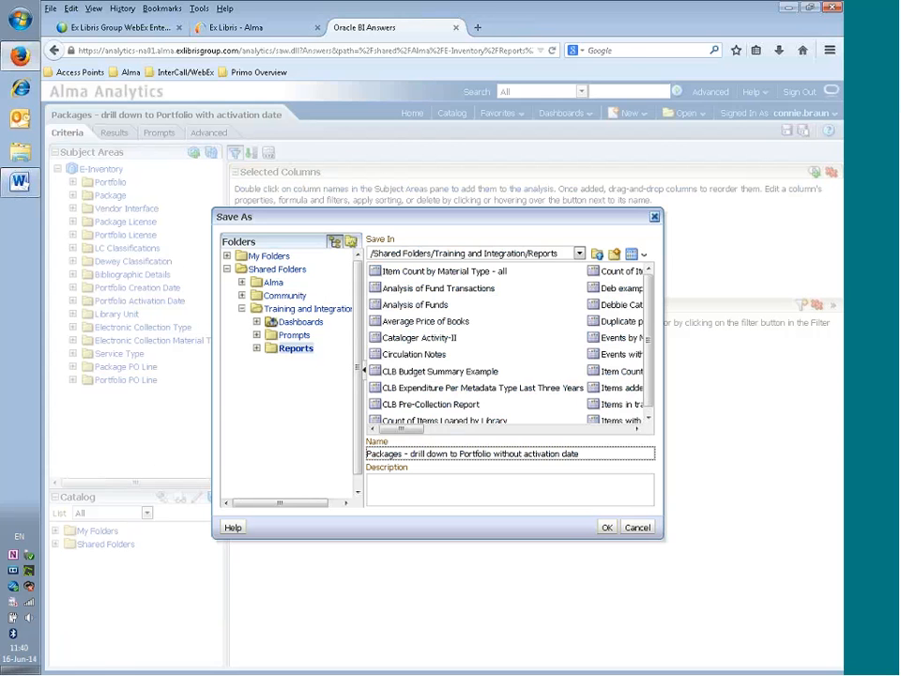
pyautogui.click(517, 495)
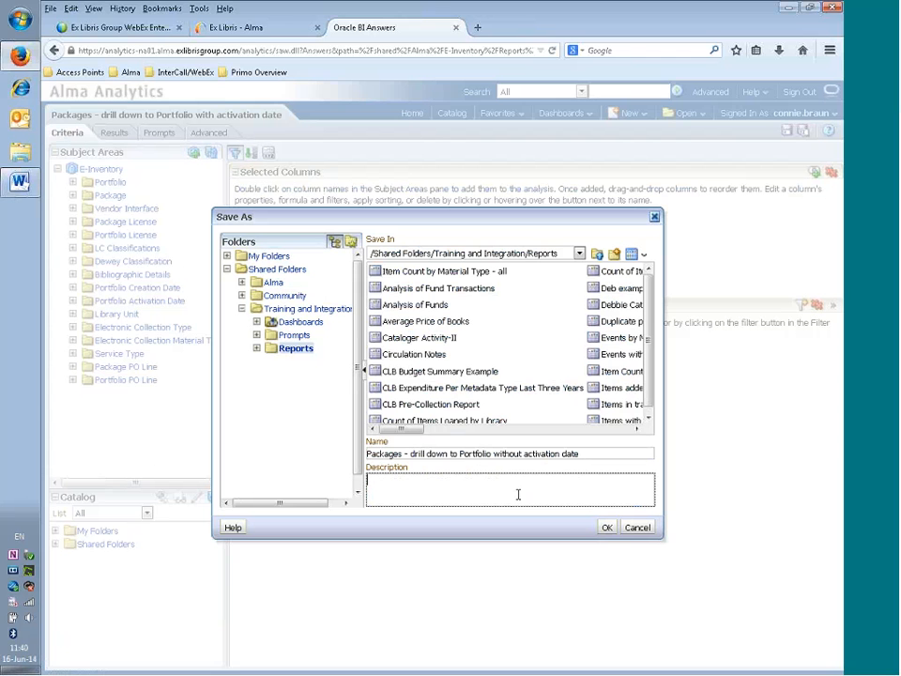
pyautogui.write('modifying to identify port')
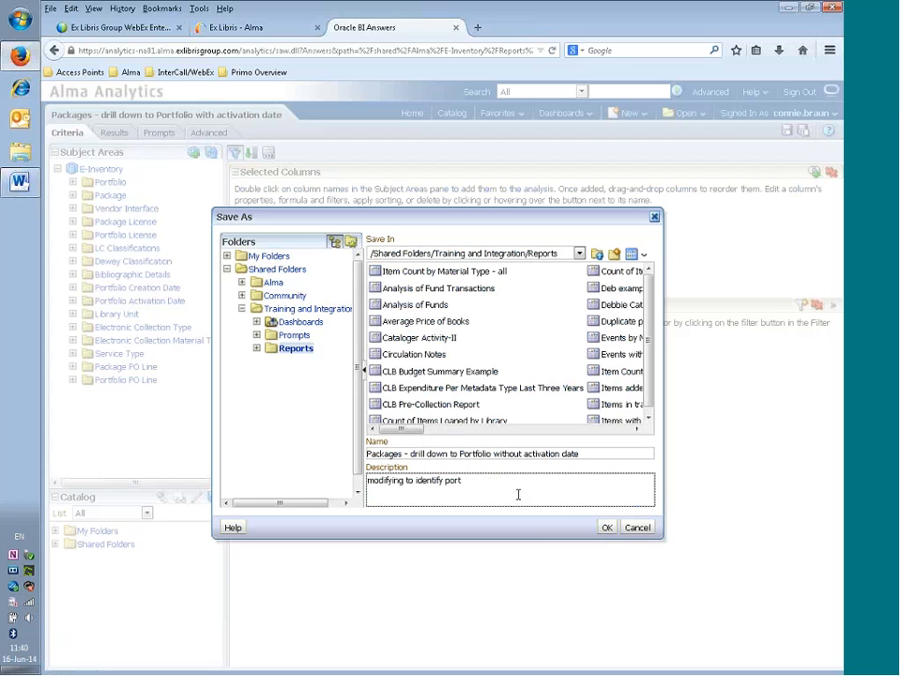
pyautogui.write('folios without an activation date')
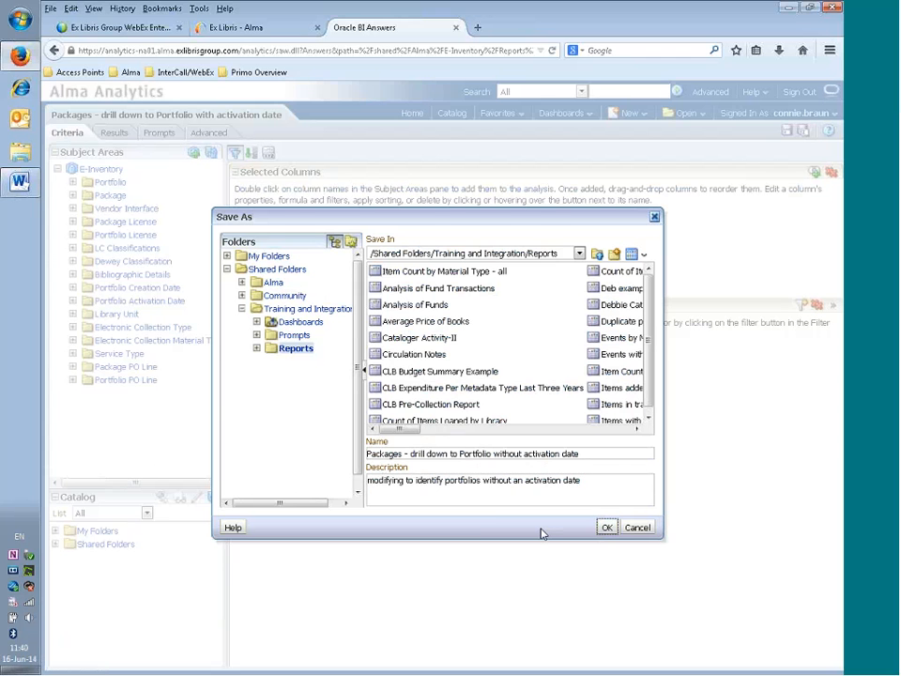
pyautogui.click(607, 527)
pyautogui.moveTo(380, 355)
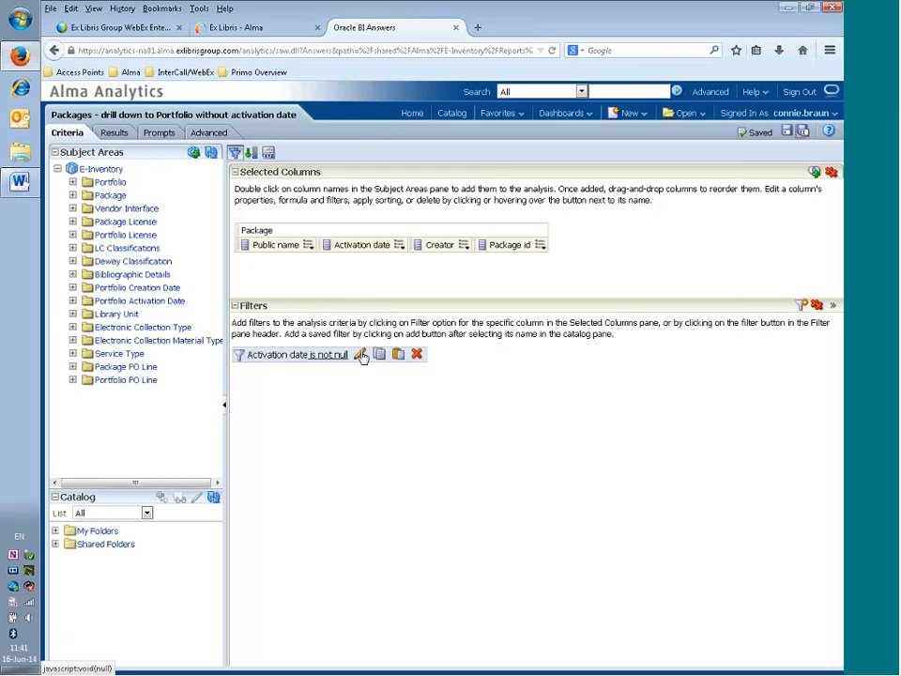
# - Switch the Activation date filter operator to 'is null', save, and view the results
pyautogui.click(361, 355)
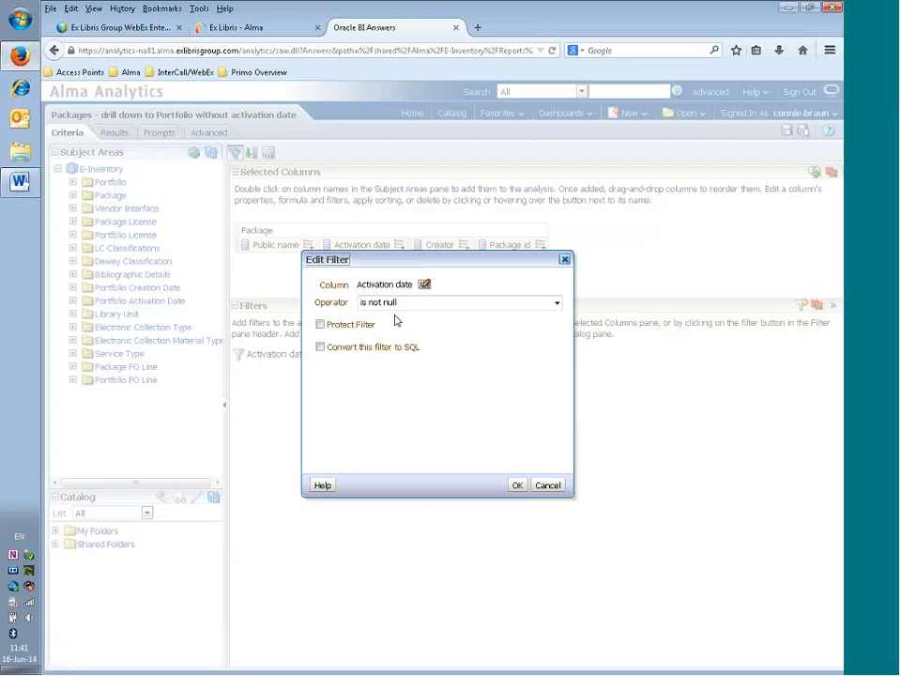
pyautogui.click(525, 307)
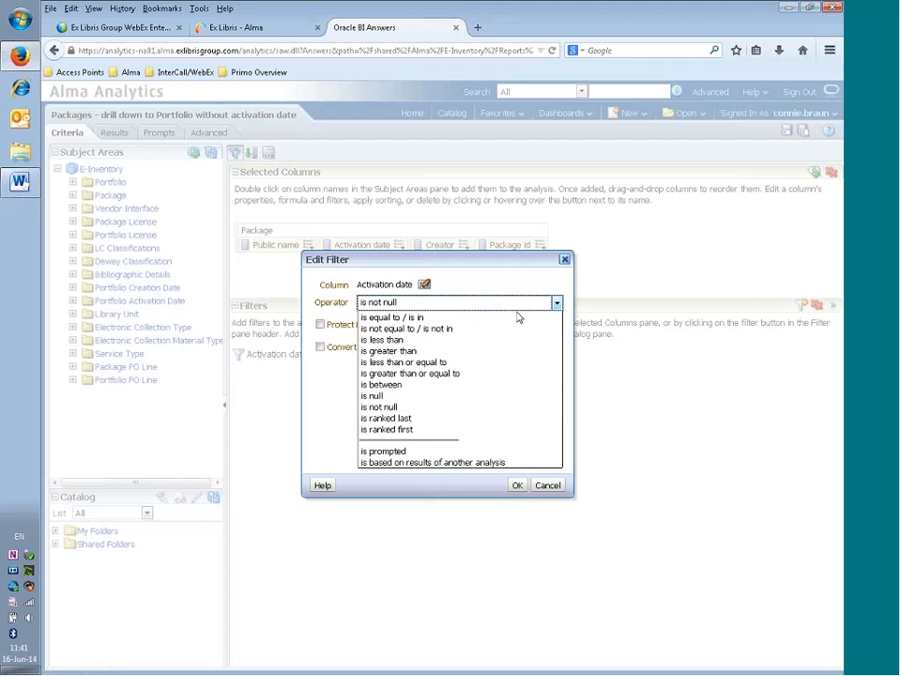
pyautogui.click(459, 401)
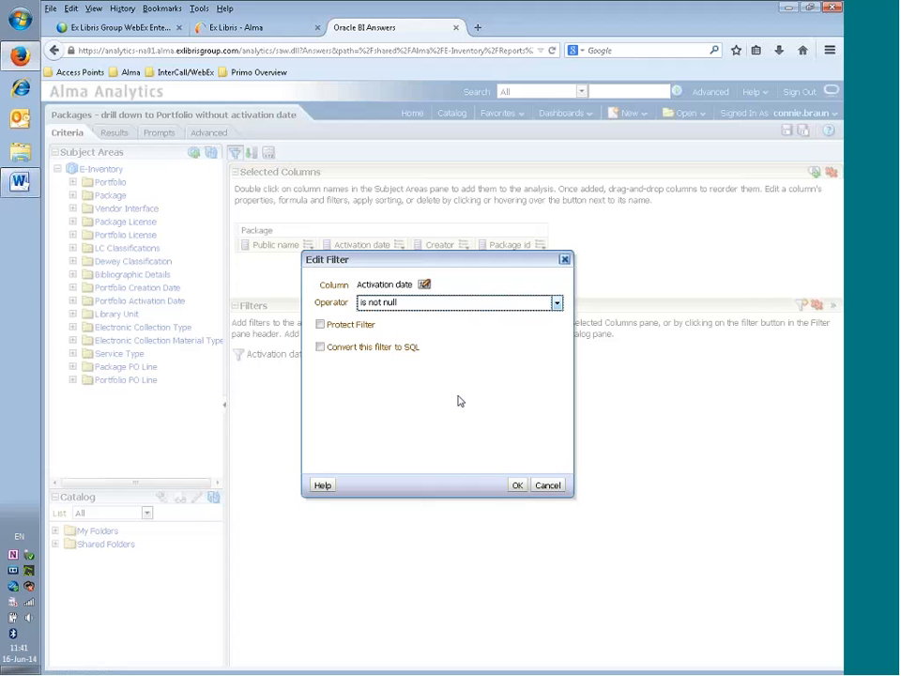
pyautogui.click(517, 484)
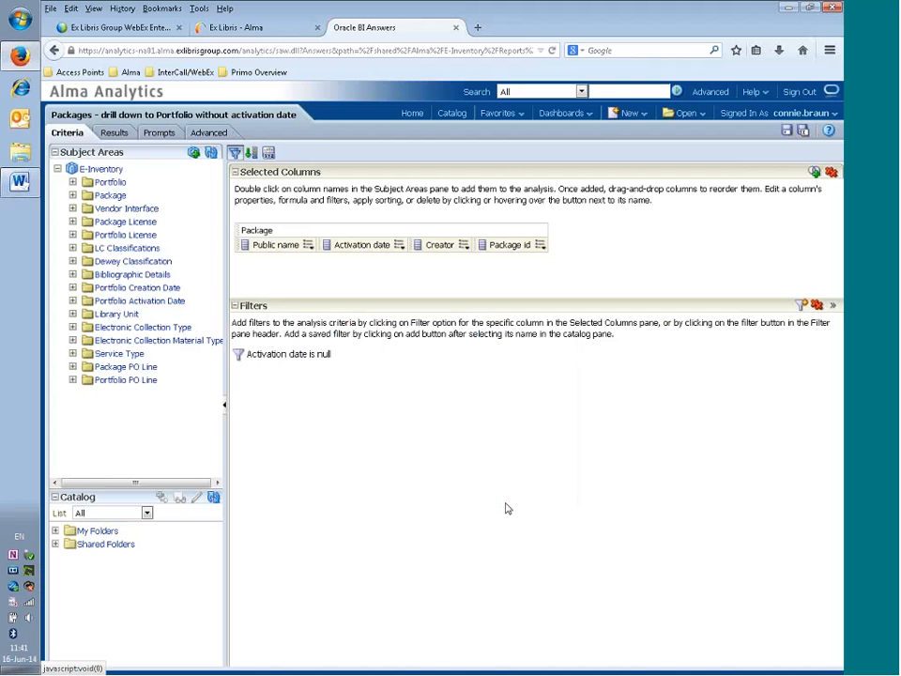
pyautogui.click(788, 131)
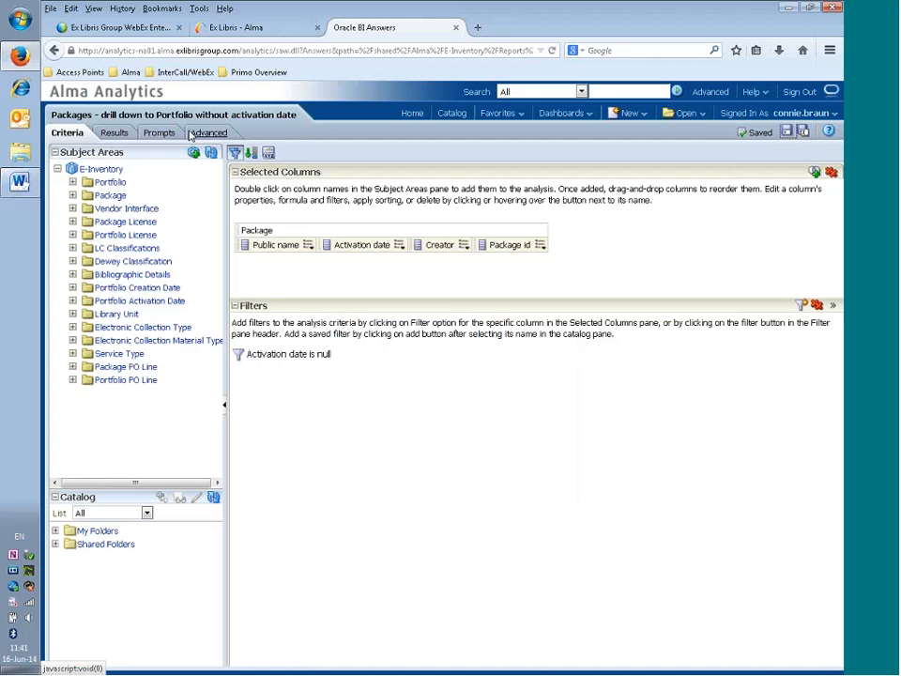
pyautogui.click(115, 133)
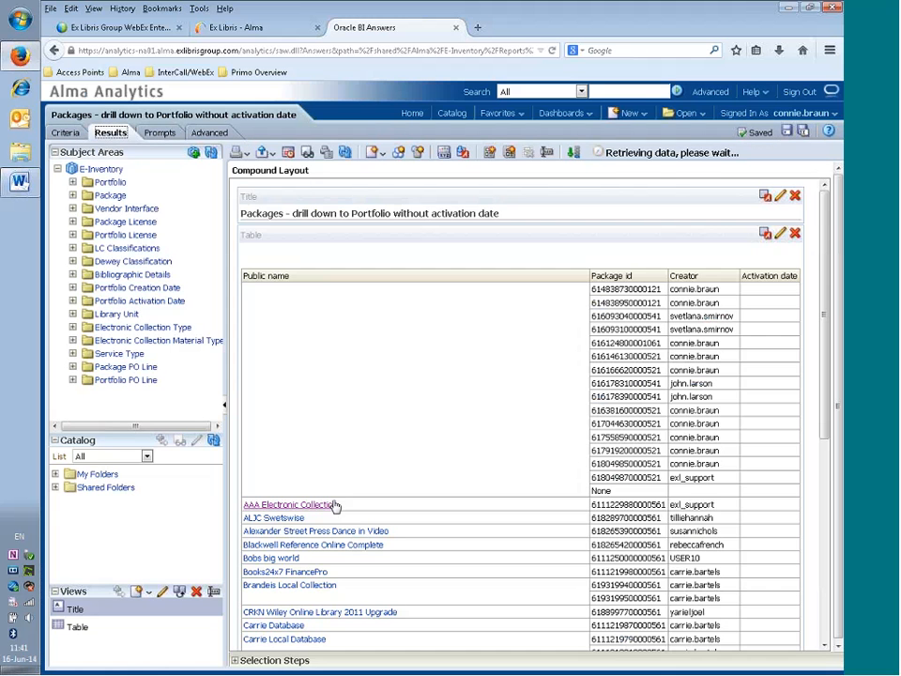
# - Load all 95 rows of the without-activation-date results and scroll through them
pyautogui.scroll(-5, 503, 401)
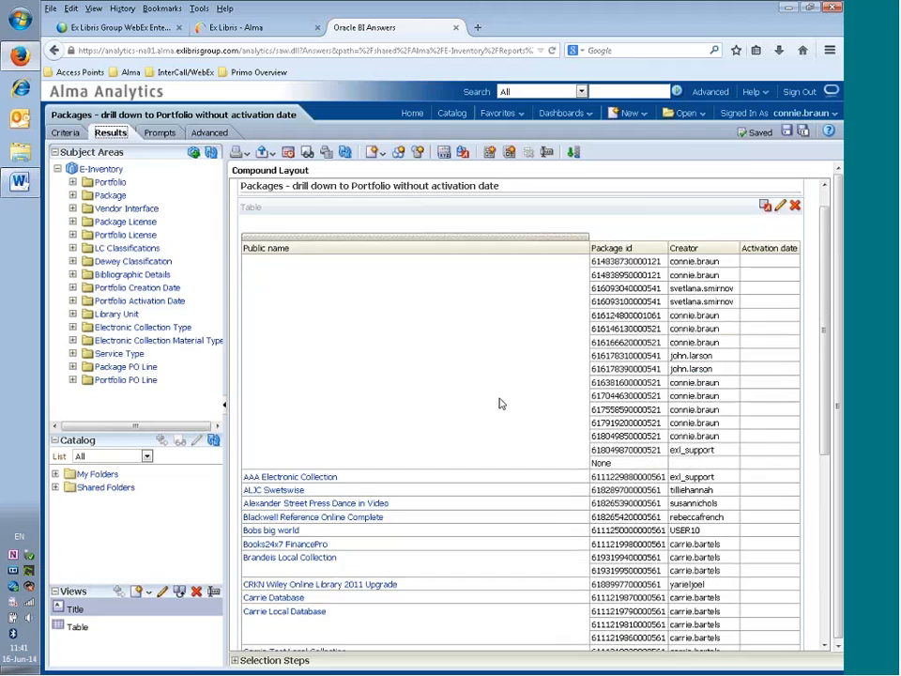
pyautogui.scroll(-3, 488, 413)
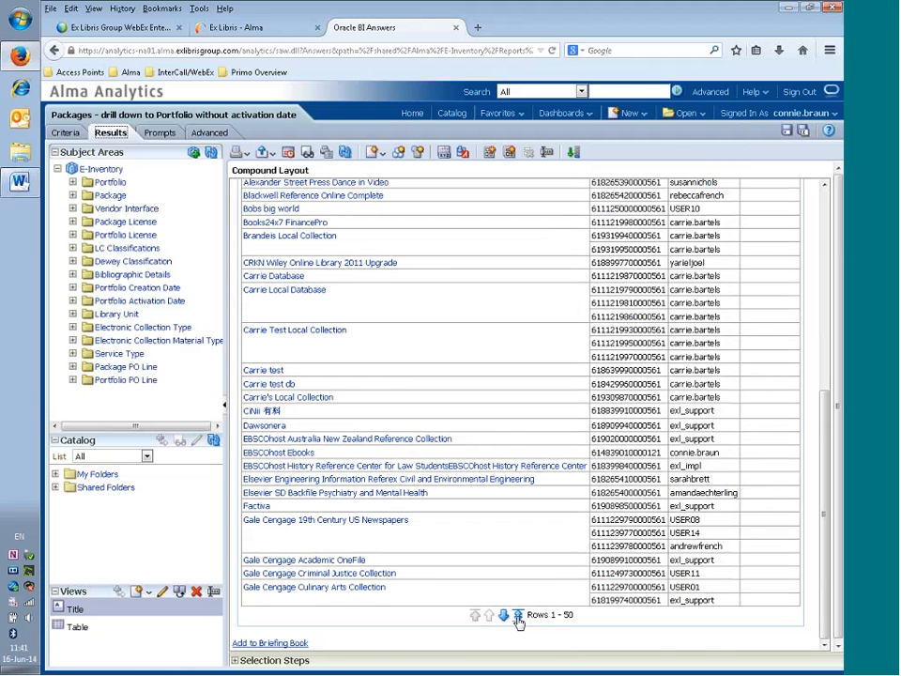
pyautogui.click(517, 616)
pyautogui.scroll(-10, 507, 366)
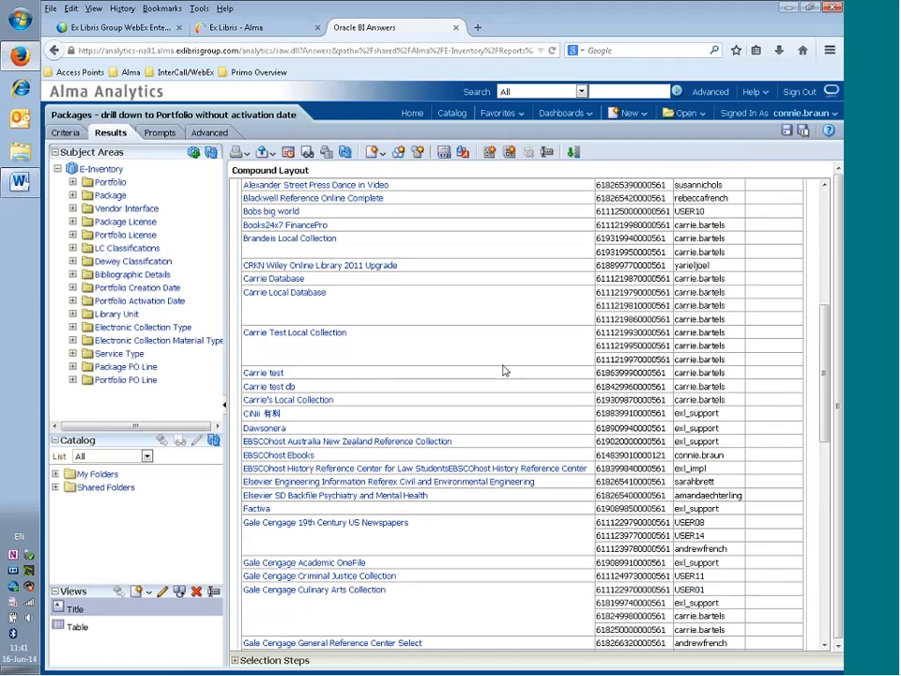
pyautogui.scroll(-5, 482, 386)
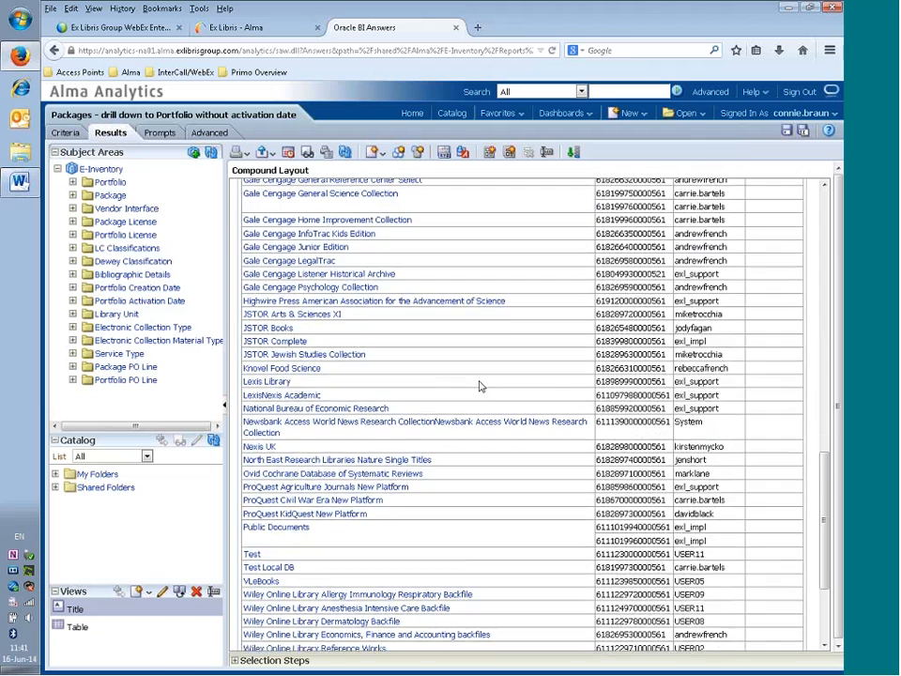
pyautogui.scroll(-1, 476, 406)
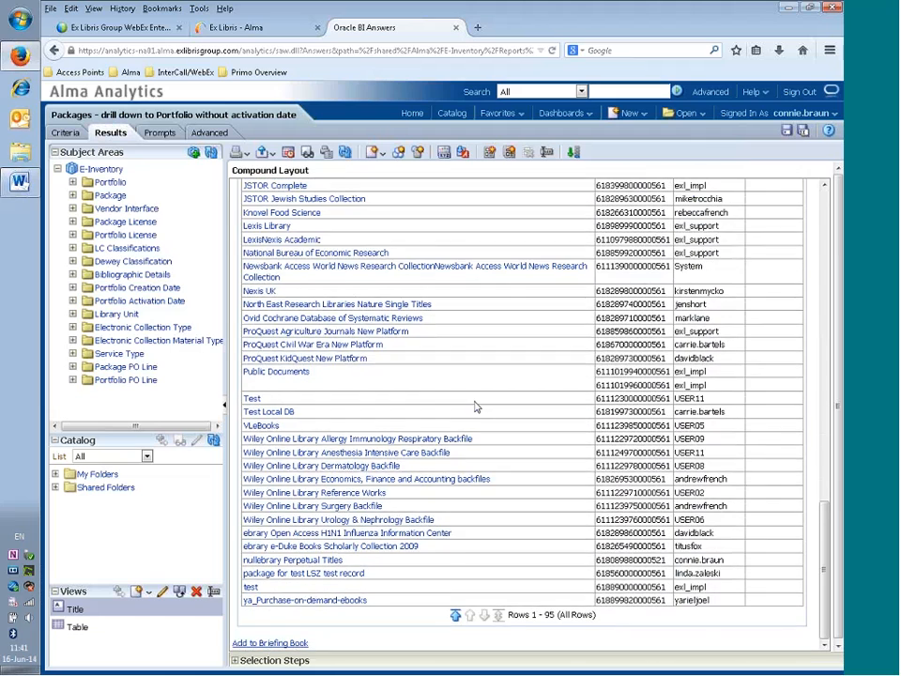
pyautogui.scroll(20, 475, 406)
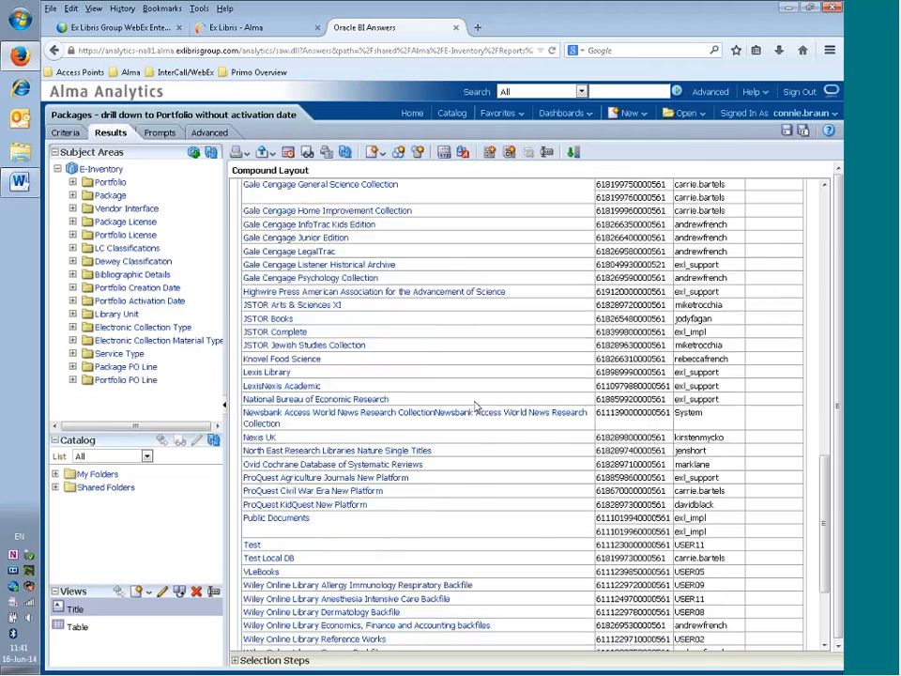
pyautogui.scroll(8, 475, 406)
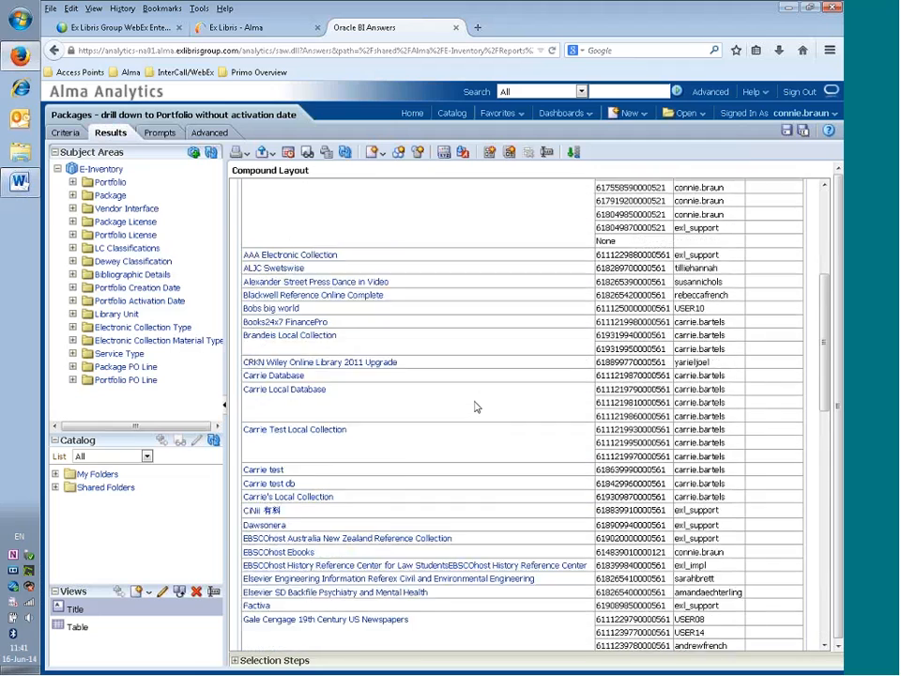